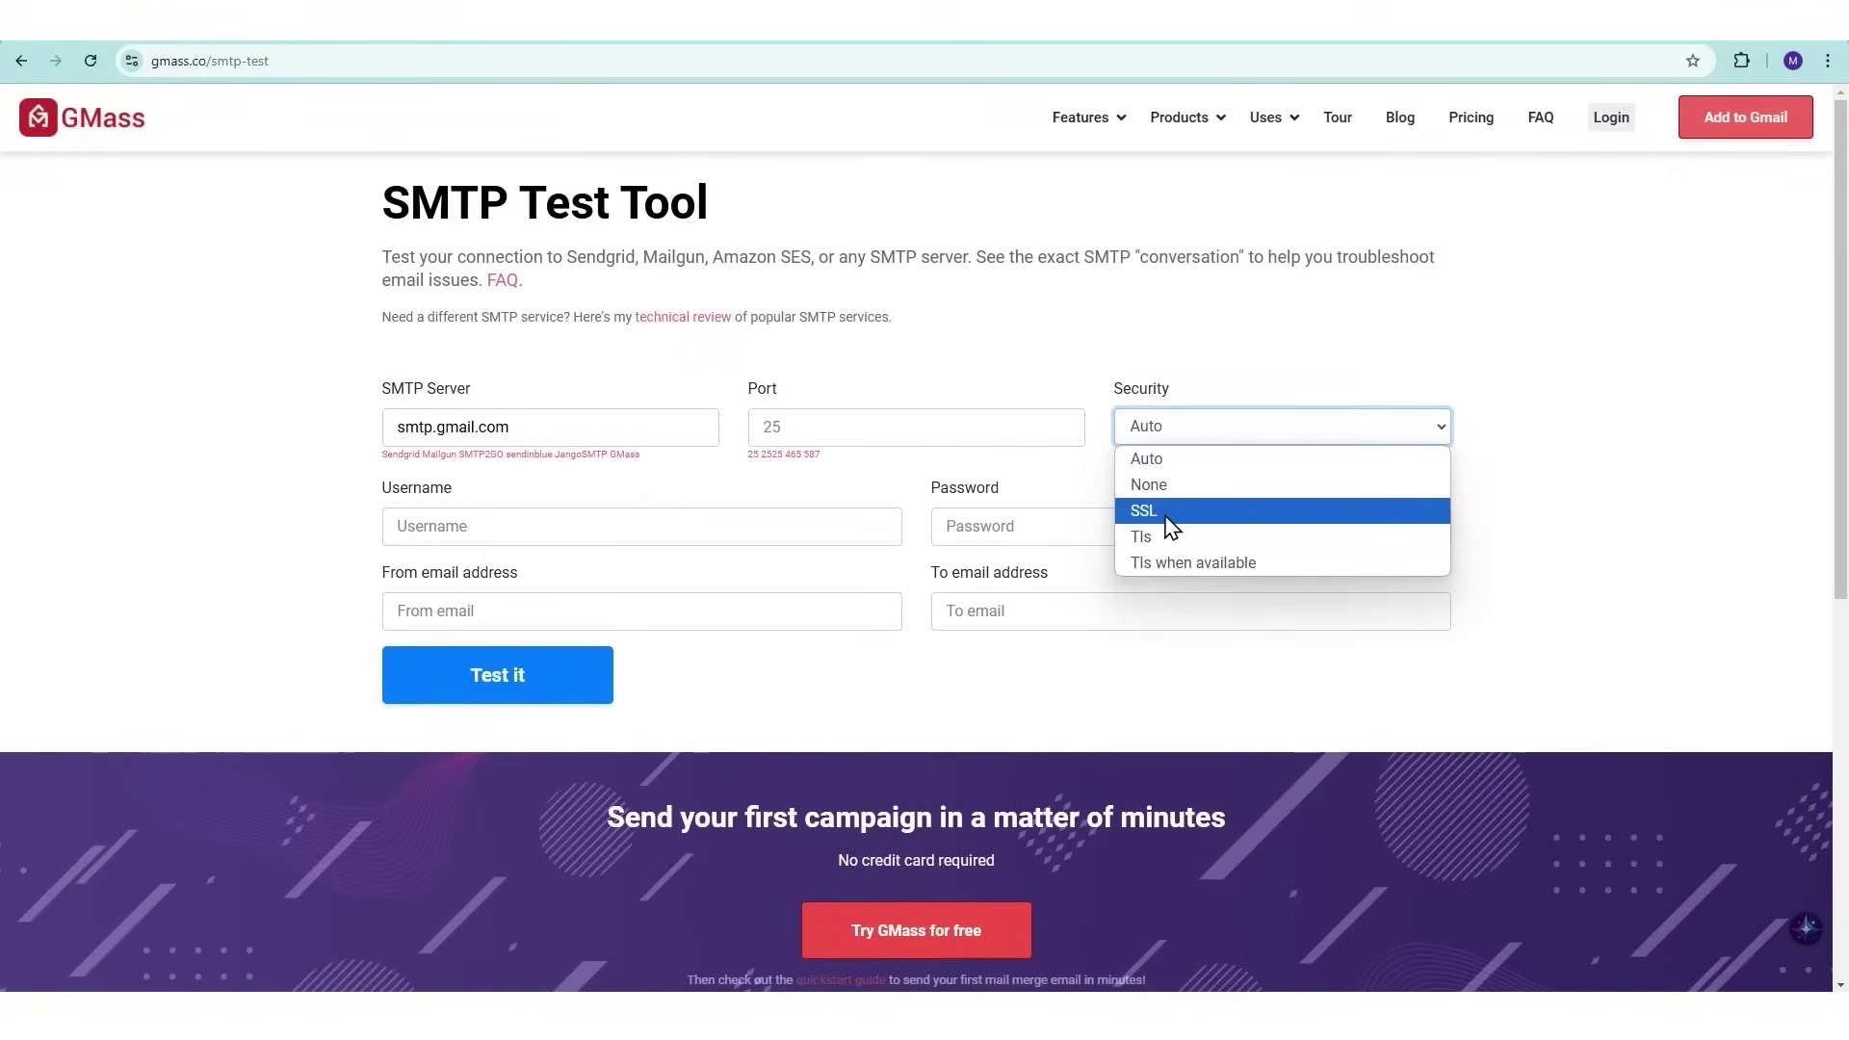
- Set the connection security for smtp.gmail.com to SSL
{"action": "left_click", "coordinate": [1169, 516]}
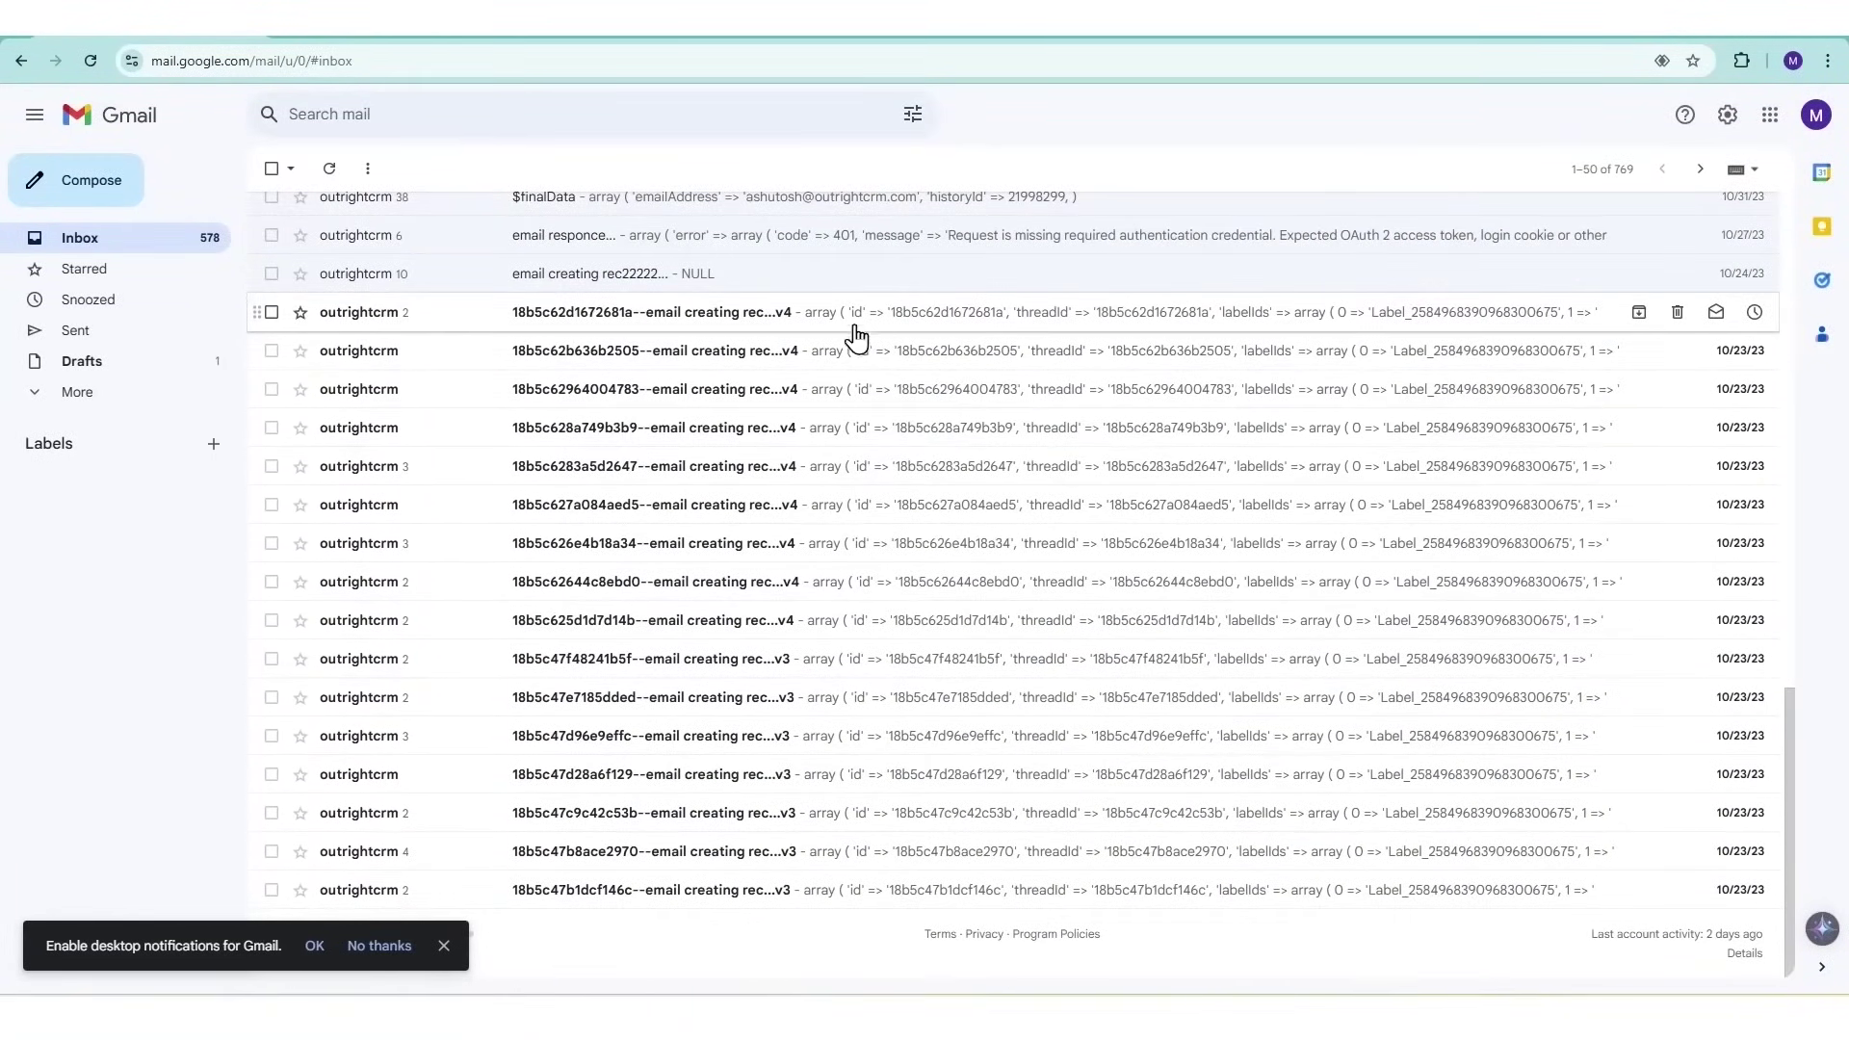
- Go from the Gmail avatar menu to the Google Account management page
{"action": "left_click", "coordinate": [1816, 123]}
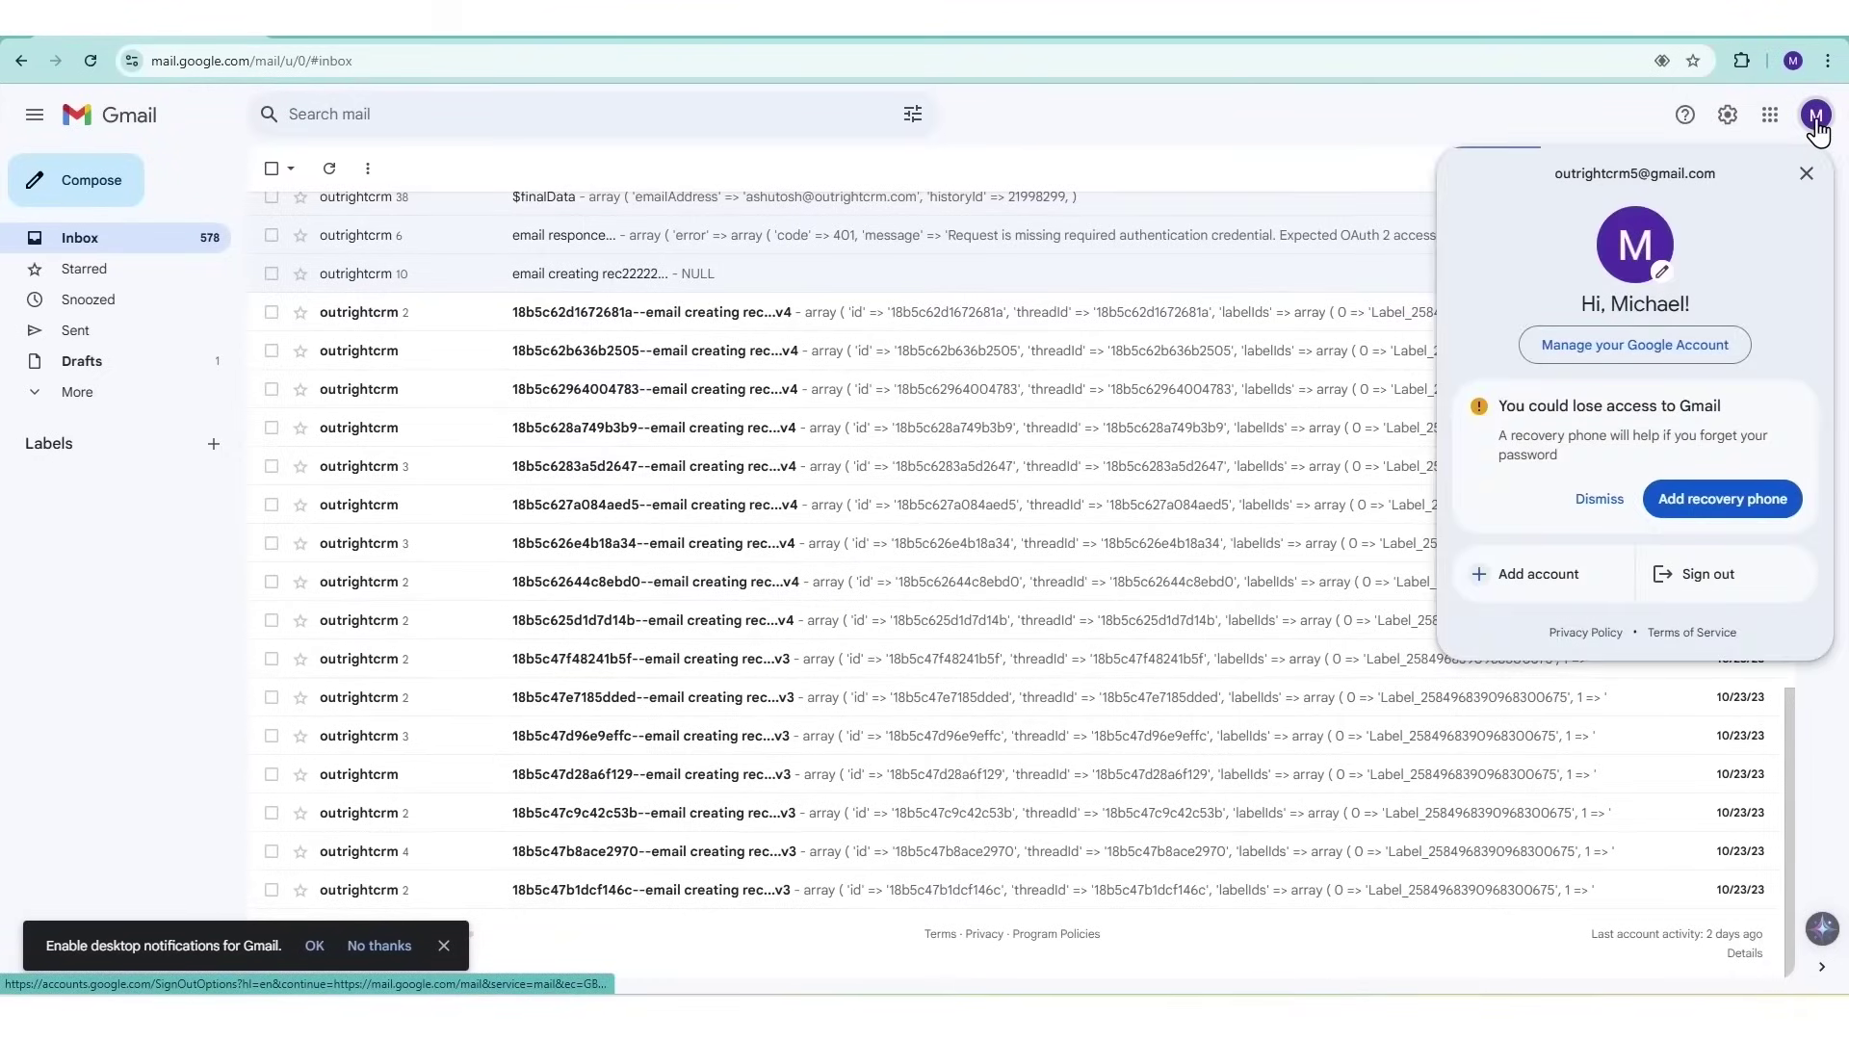
{"action": "left_click", "coordinate": [1640, 348]}
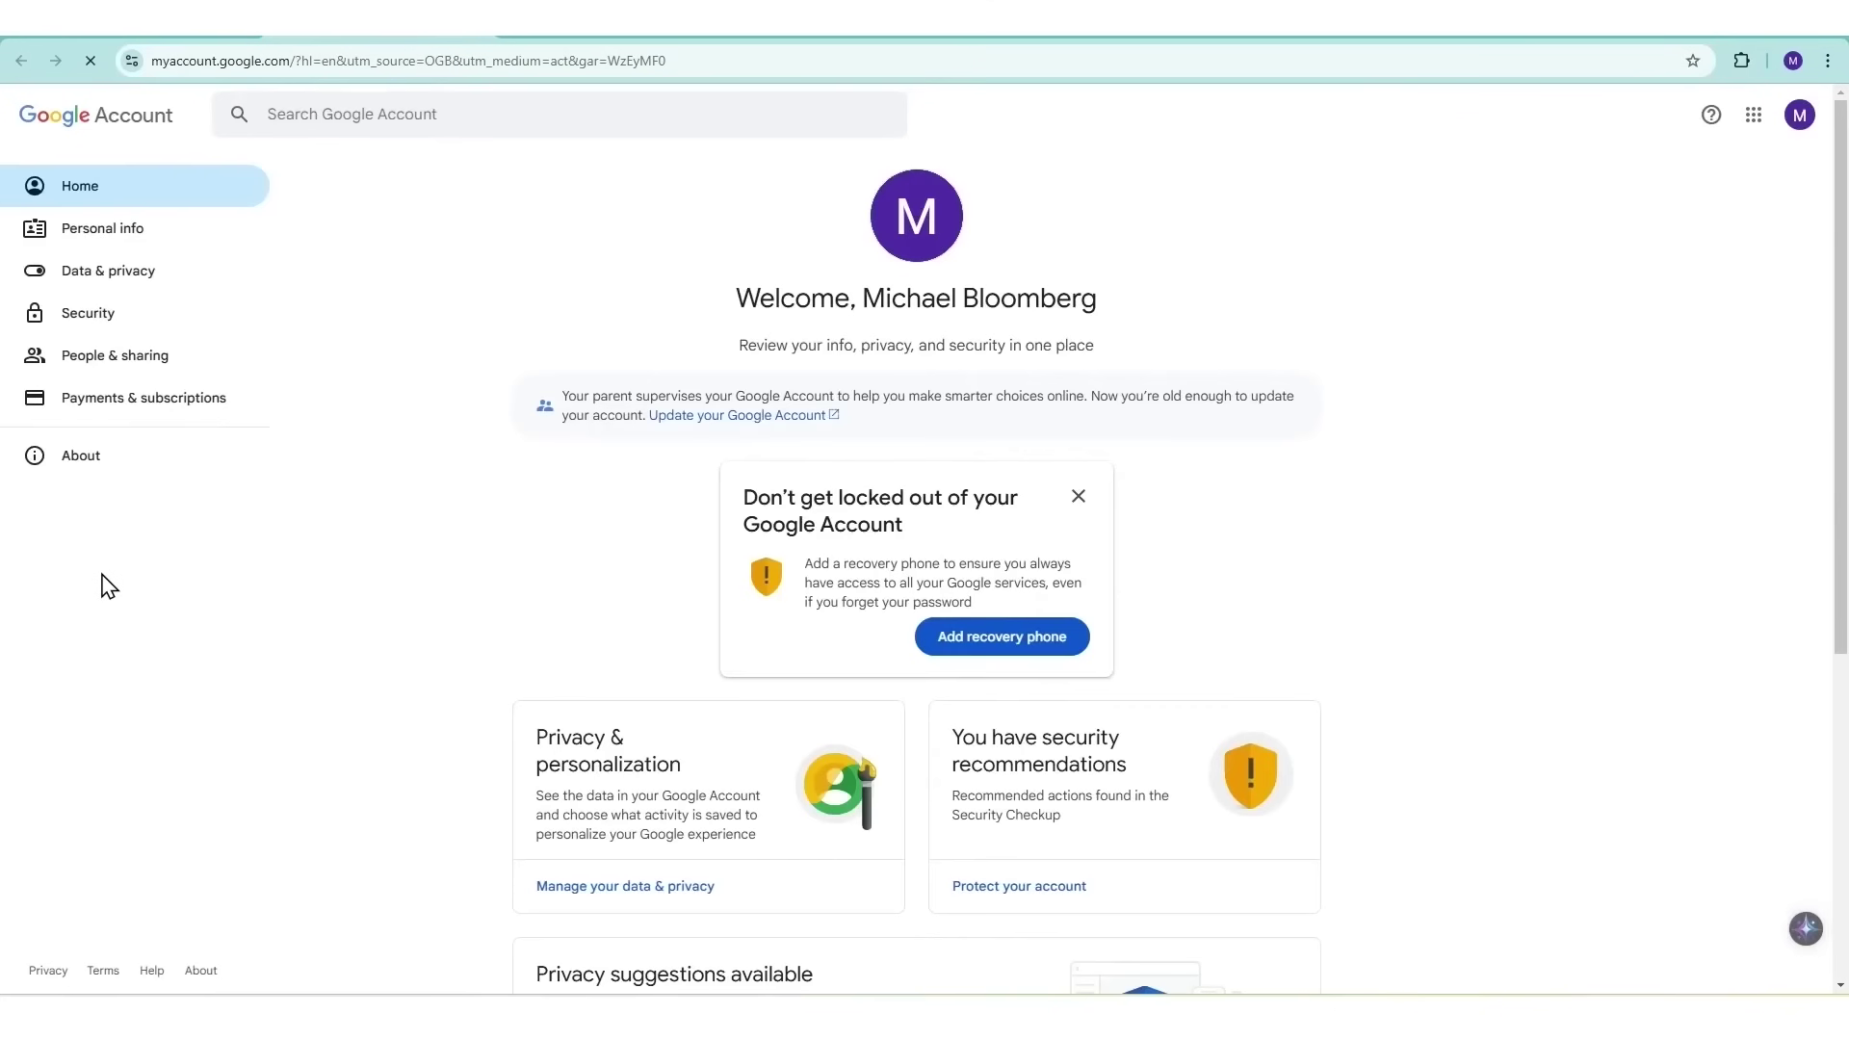
- Show the account's Security settings with the sign-in section
{"action": "left_click", "coordinate": [84, 321]}
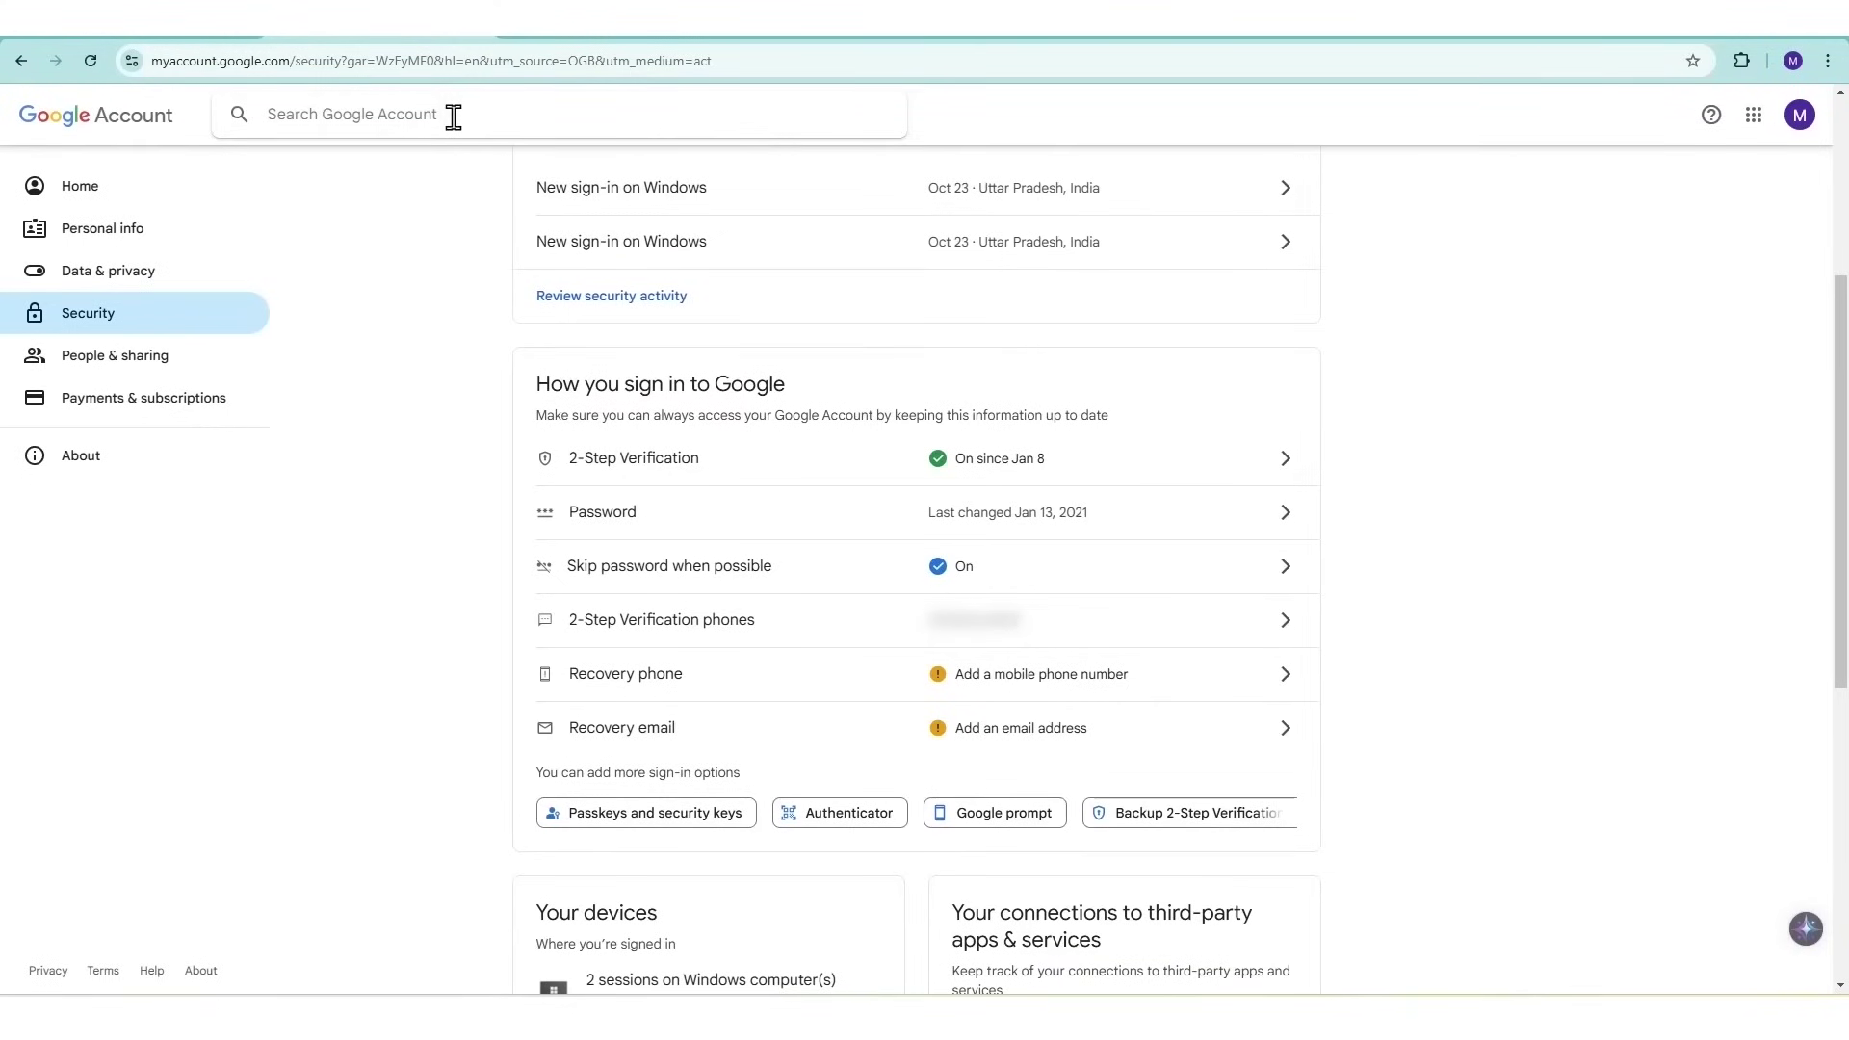
- Find App passwords via the 'app p' search and verify identity with the account password
{"action": "left_click", "coordinate": [452, 115]}
{"action": "type", "text": "app p"}
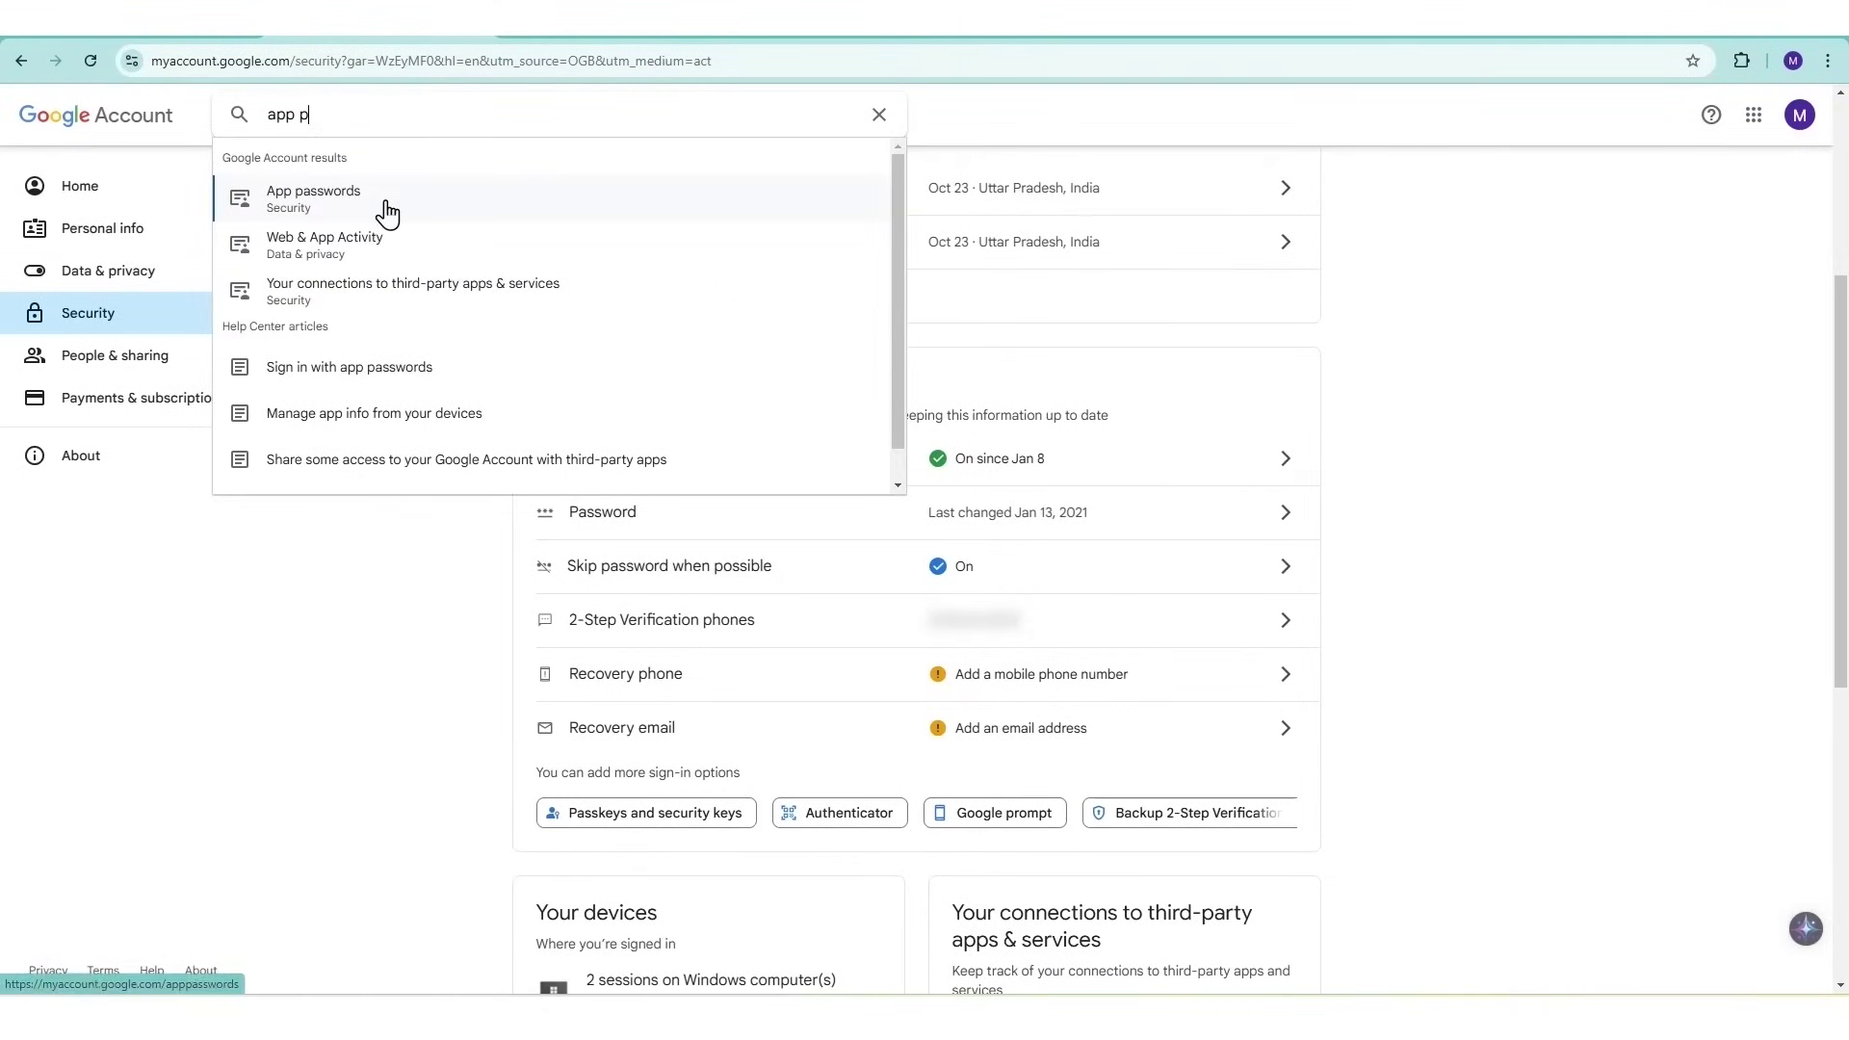
{"action": "left_click", "coordinate": [386, 212]}
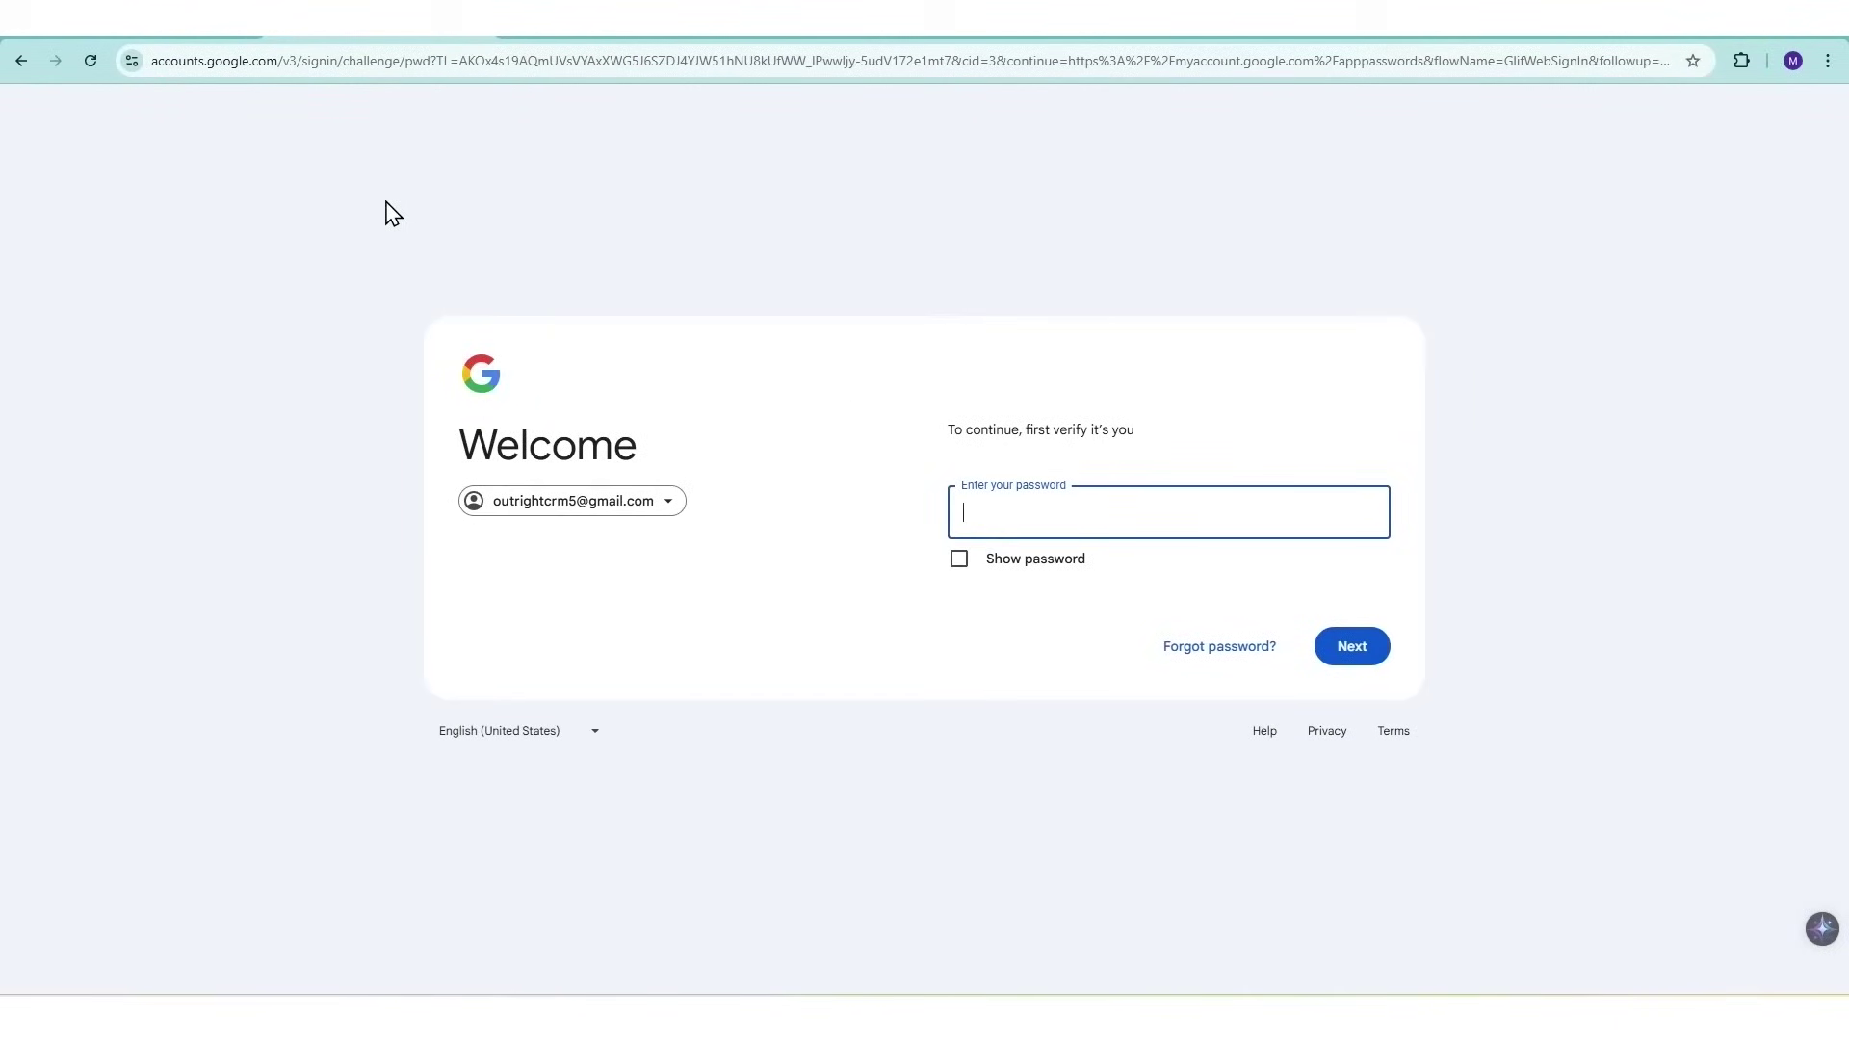
{"action": "left_click", "coordinate": [1350, 648]}
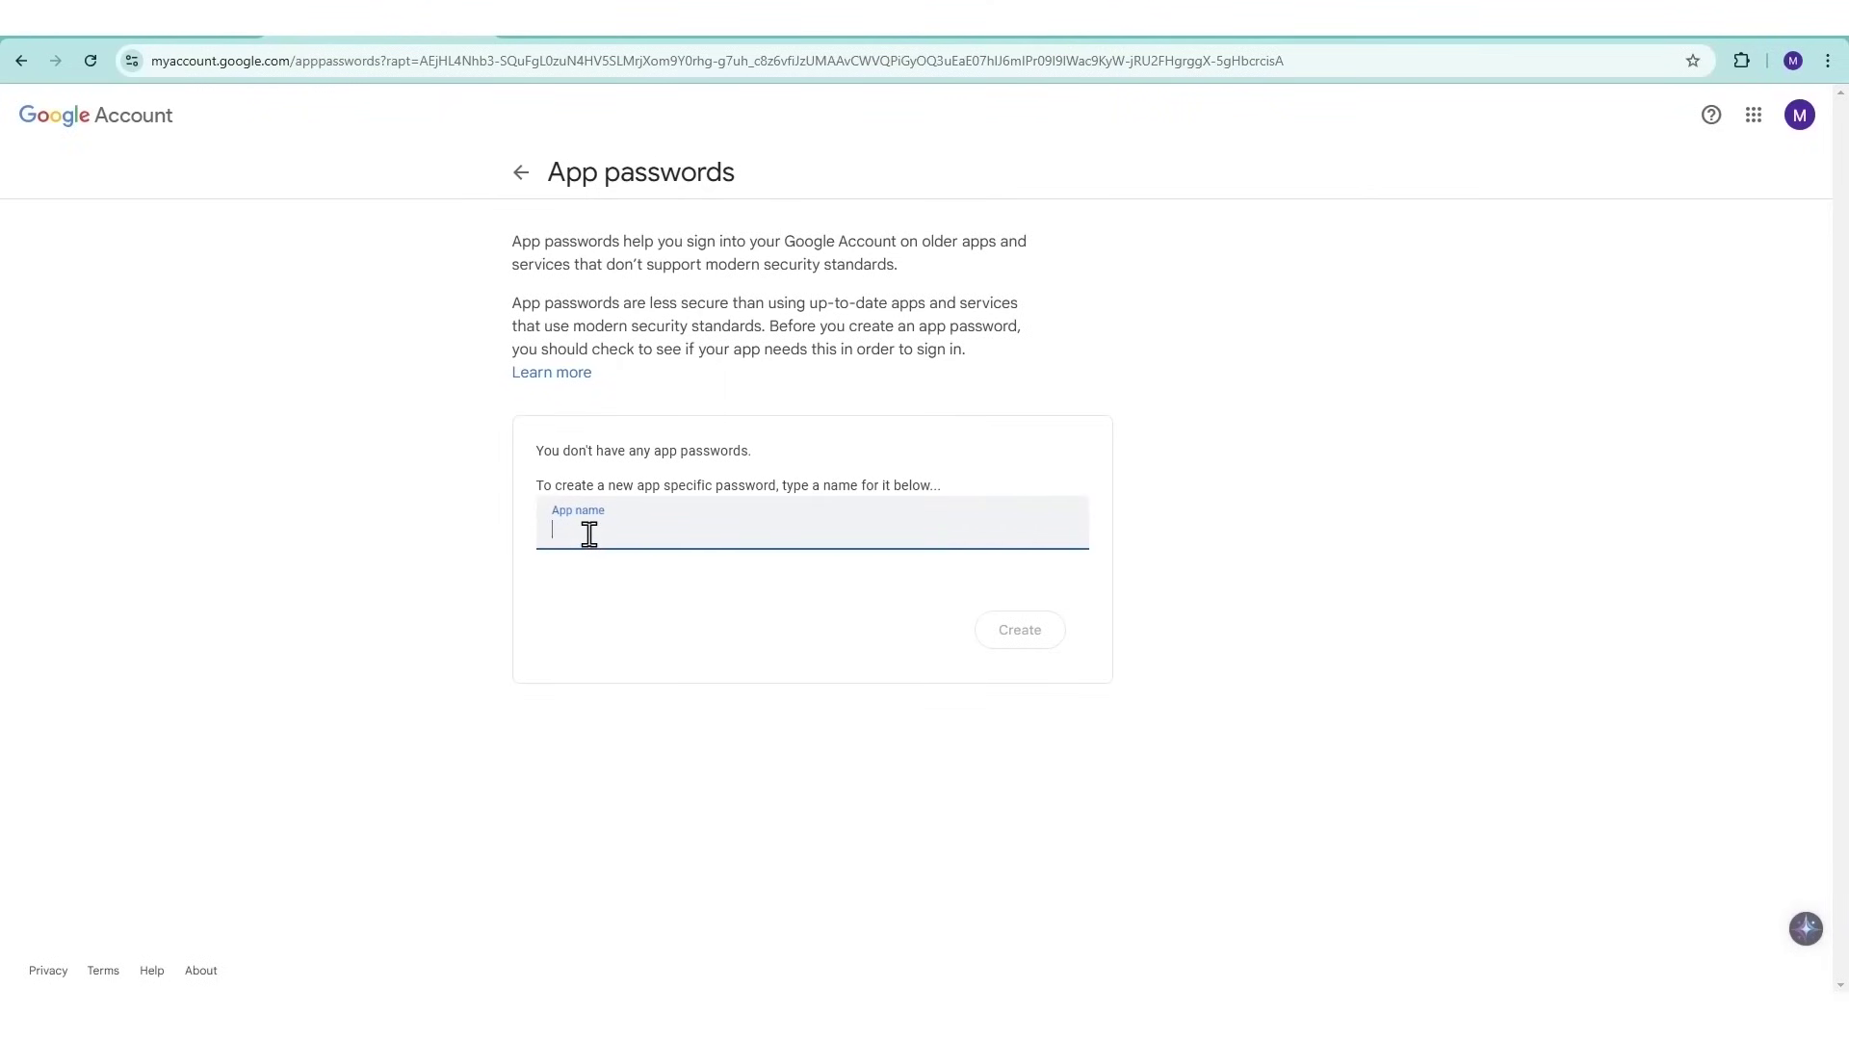
{"action": "type", "text": "OutRight"}
- Create the OutRight app password, copy the generated code and dismiss the notice
{"action": "left_click", "coordinate": [1002, 636]}
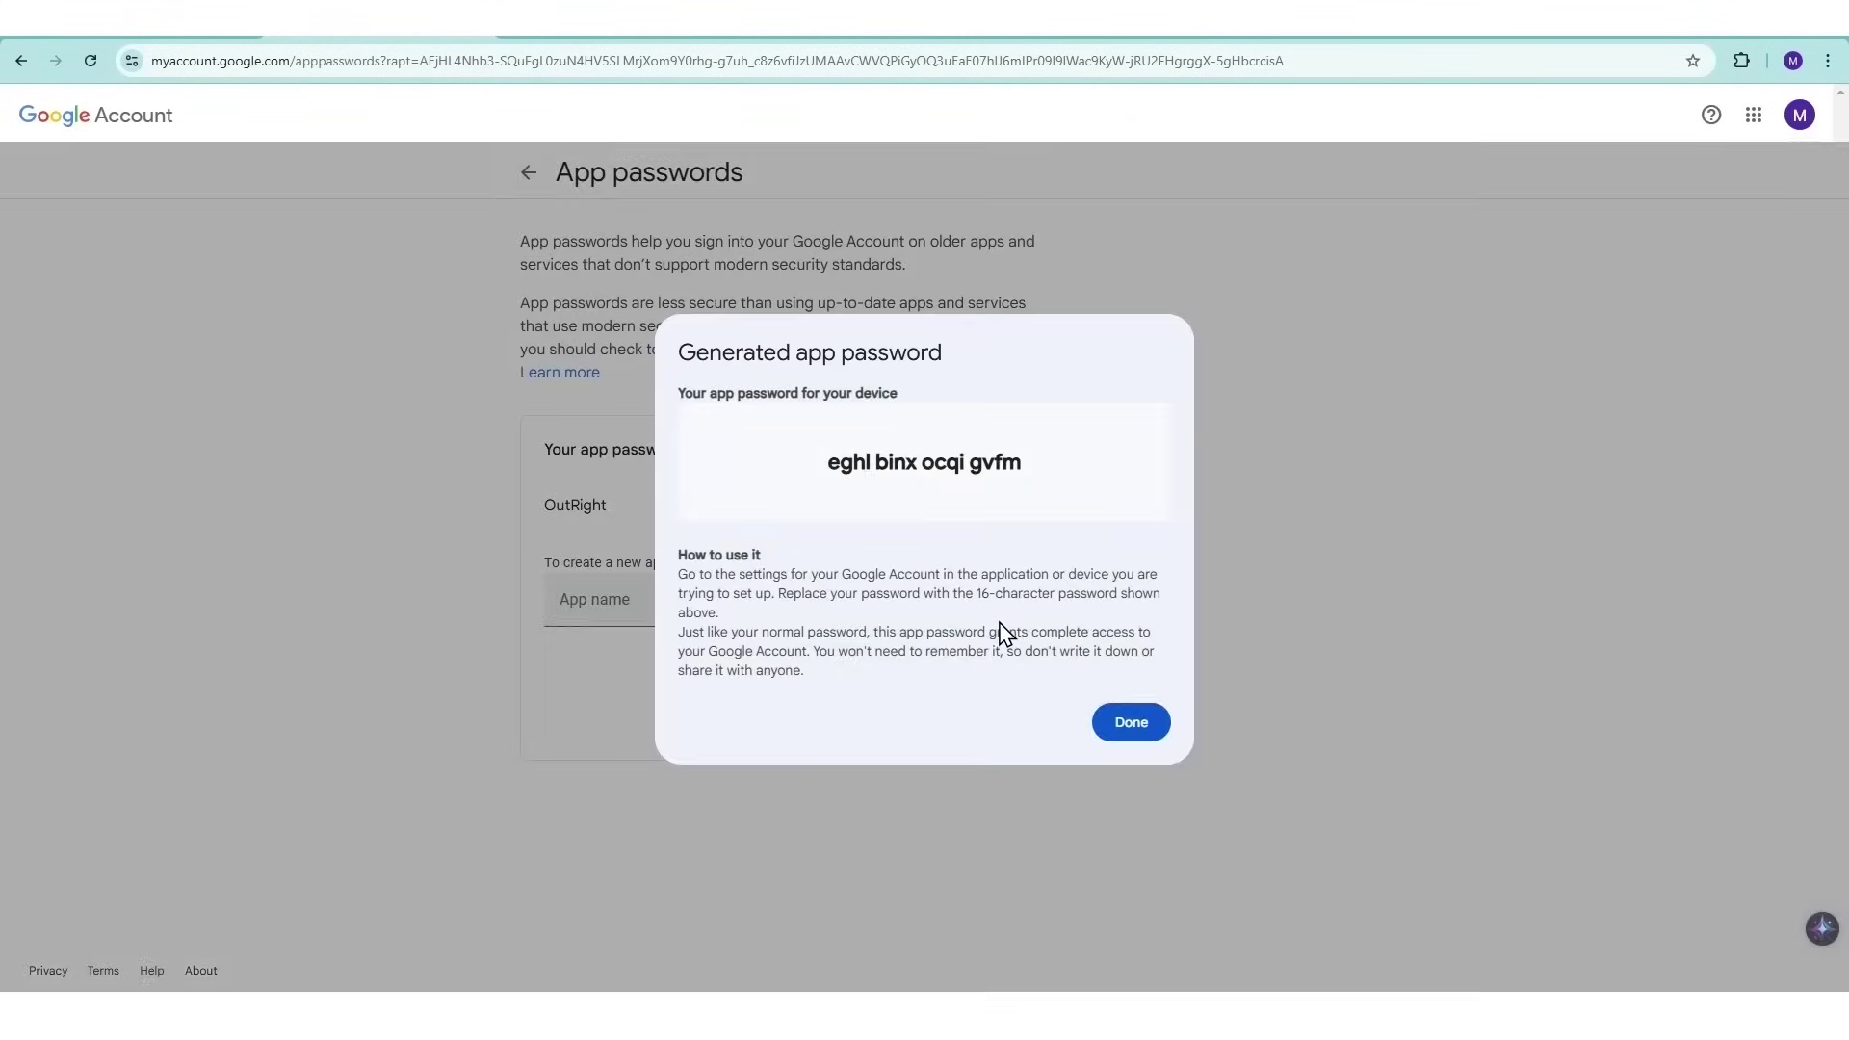
{"action": "left_click_drag", "start_coordinate": [825, 466], "coordinate": [1056, 476]}
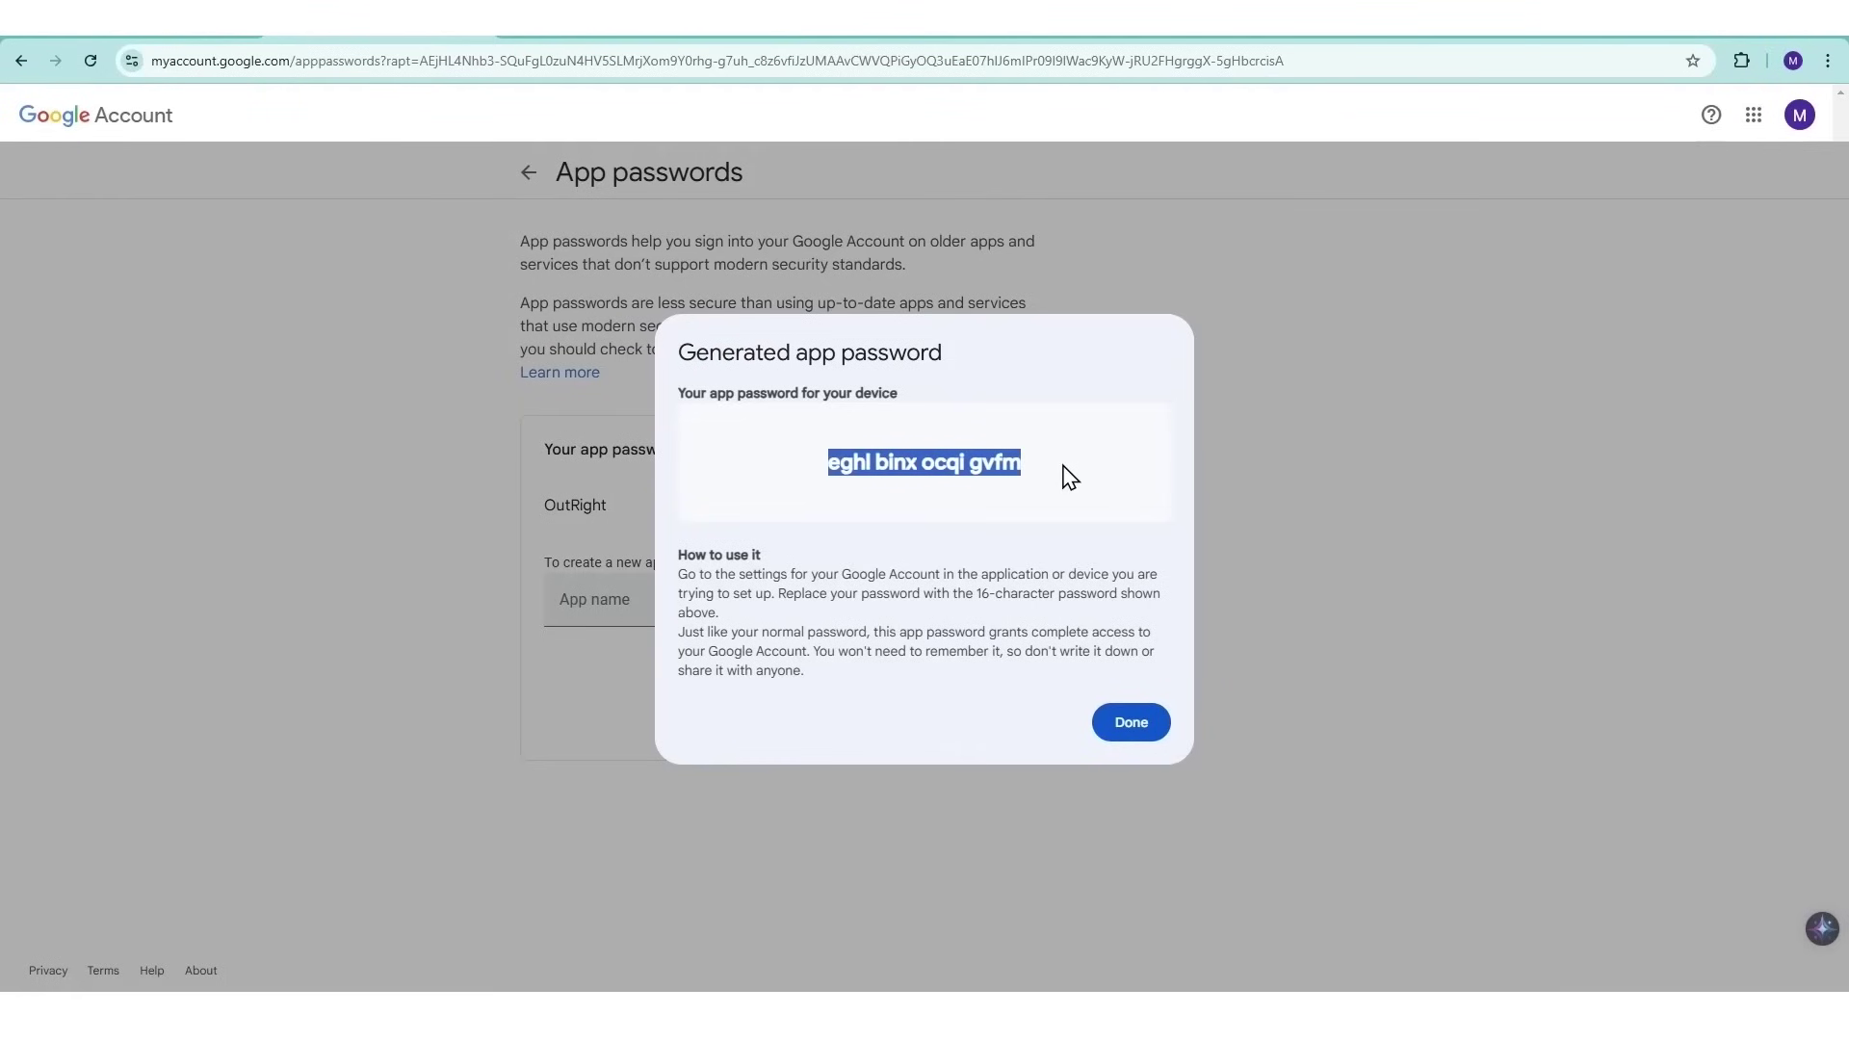
{"action": "left_click", "coordinate": [1128, 733]}
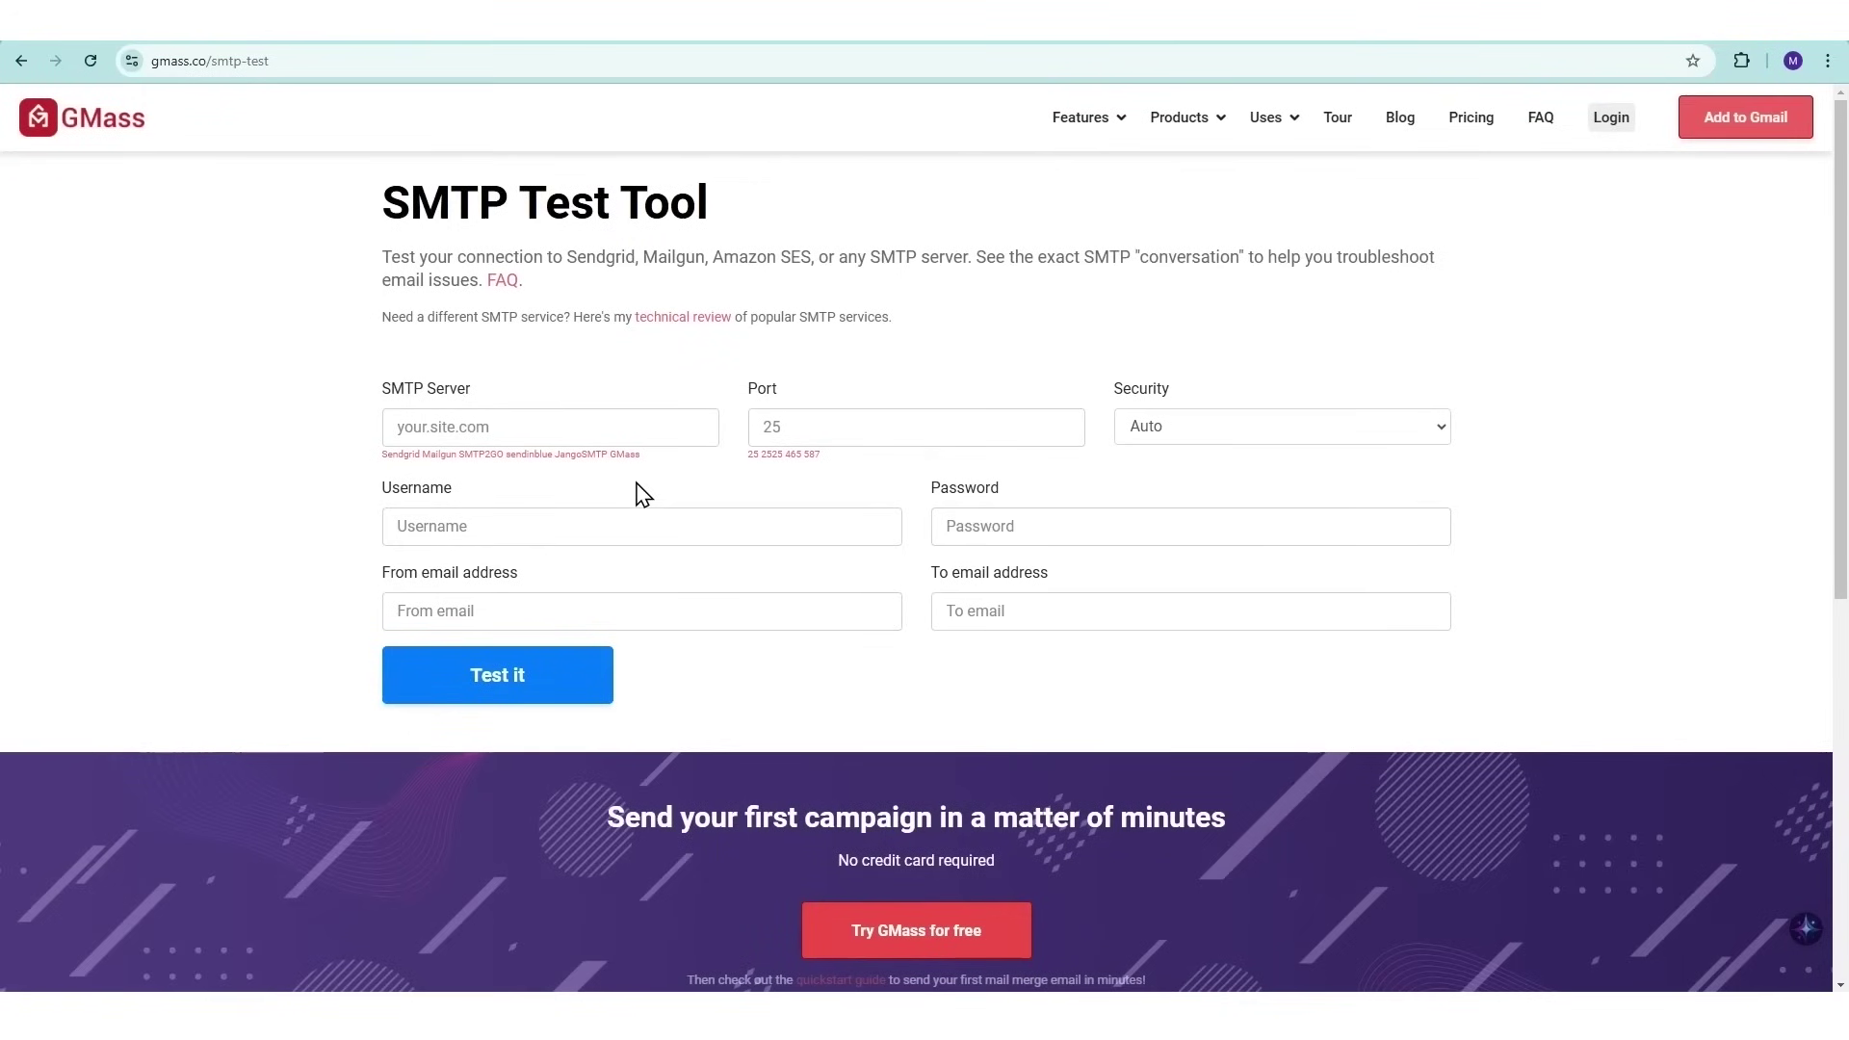
- Enter smtp.gmail.com as the server with SSL security and port 465
{"action": "left_click", "coordinate": [461, 425]}
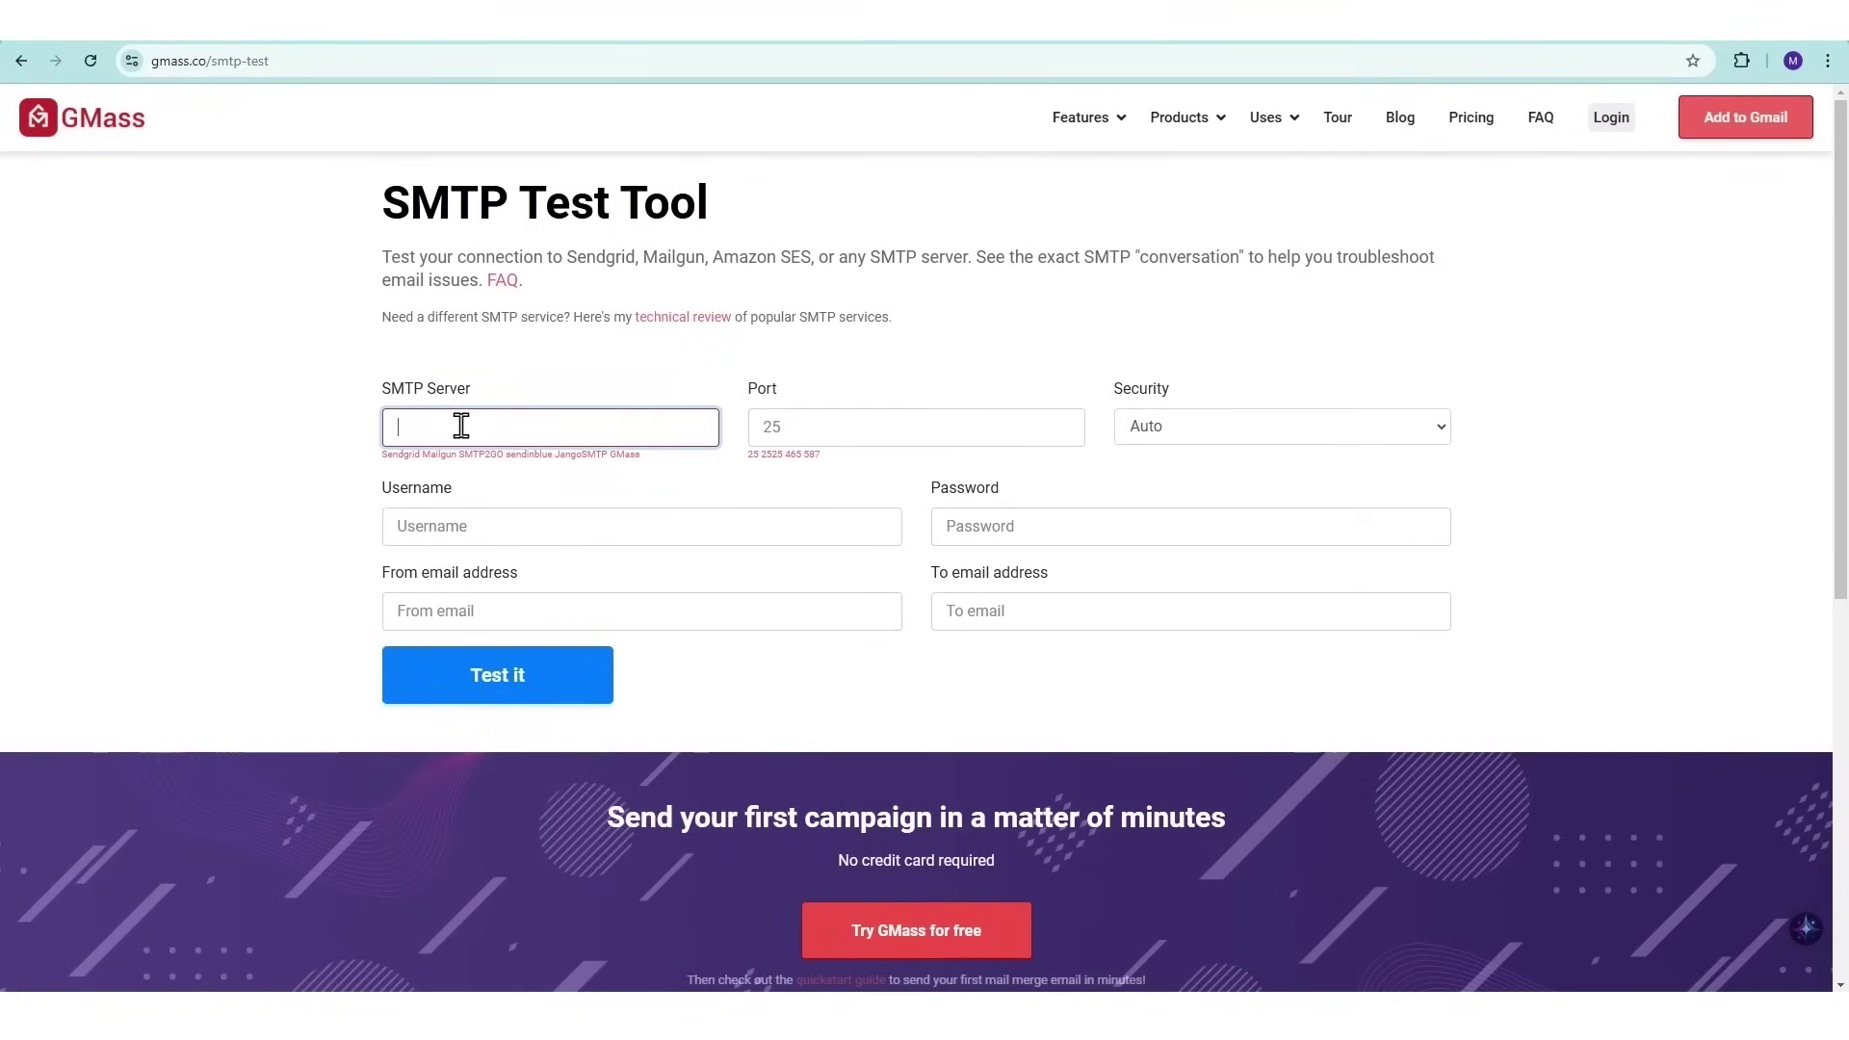
{"action": "type", "text": "smtp.gmail.com"}
{"action": "left_click", "coordinate": [227, 439]}
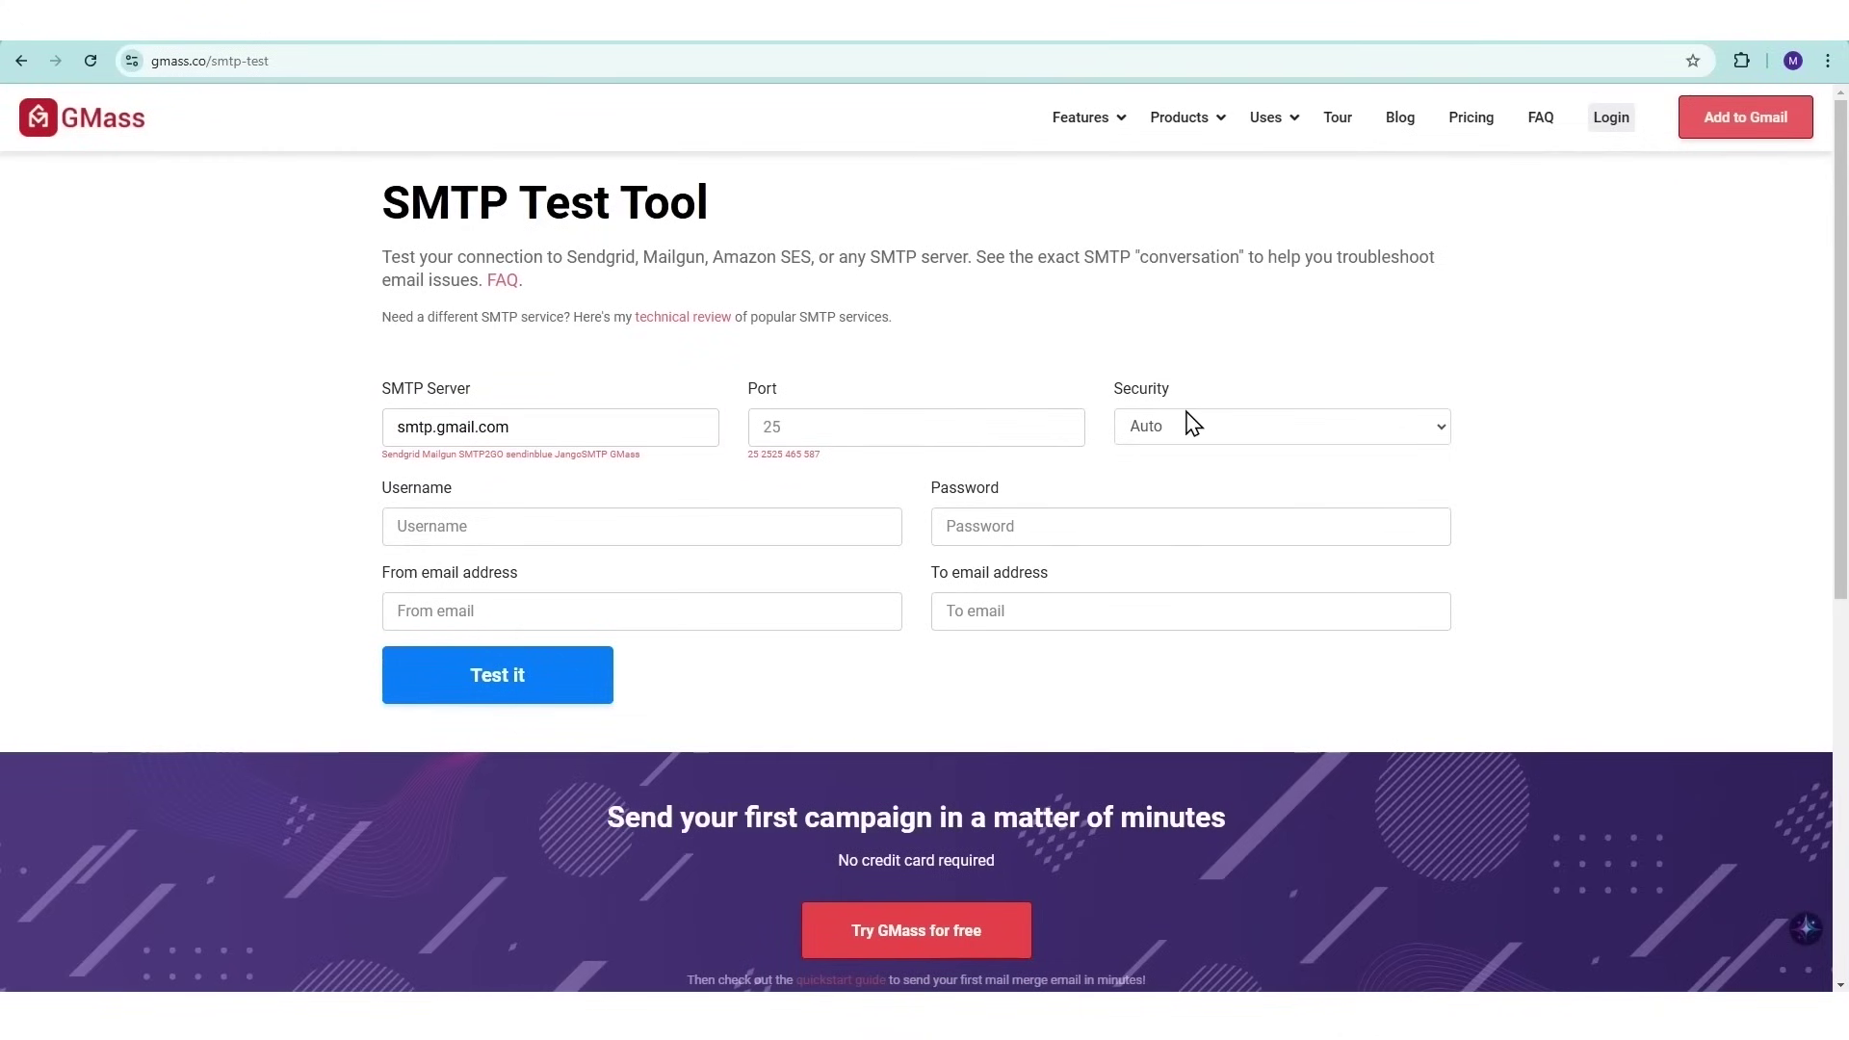
{"action": "left_click", "coordinate": [1256, 425]}
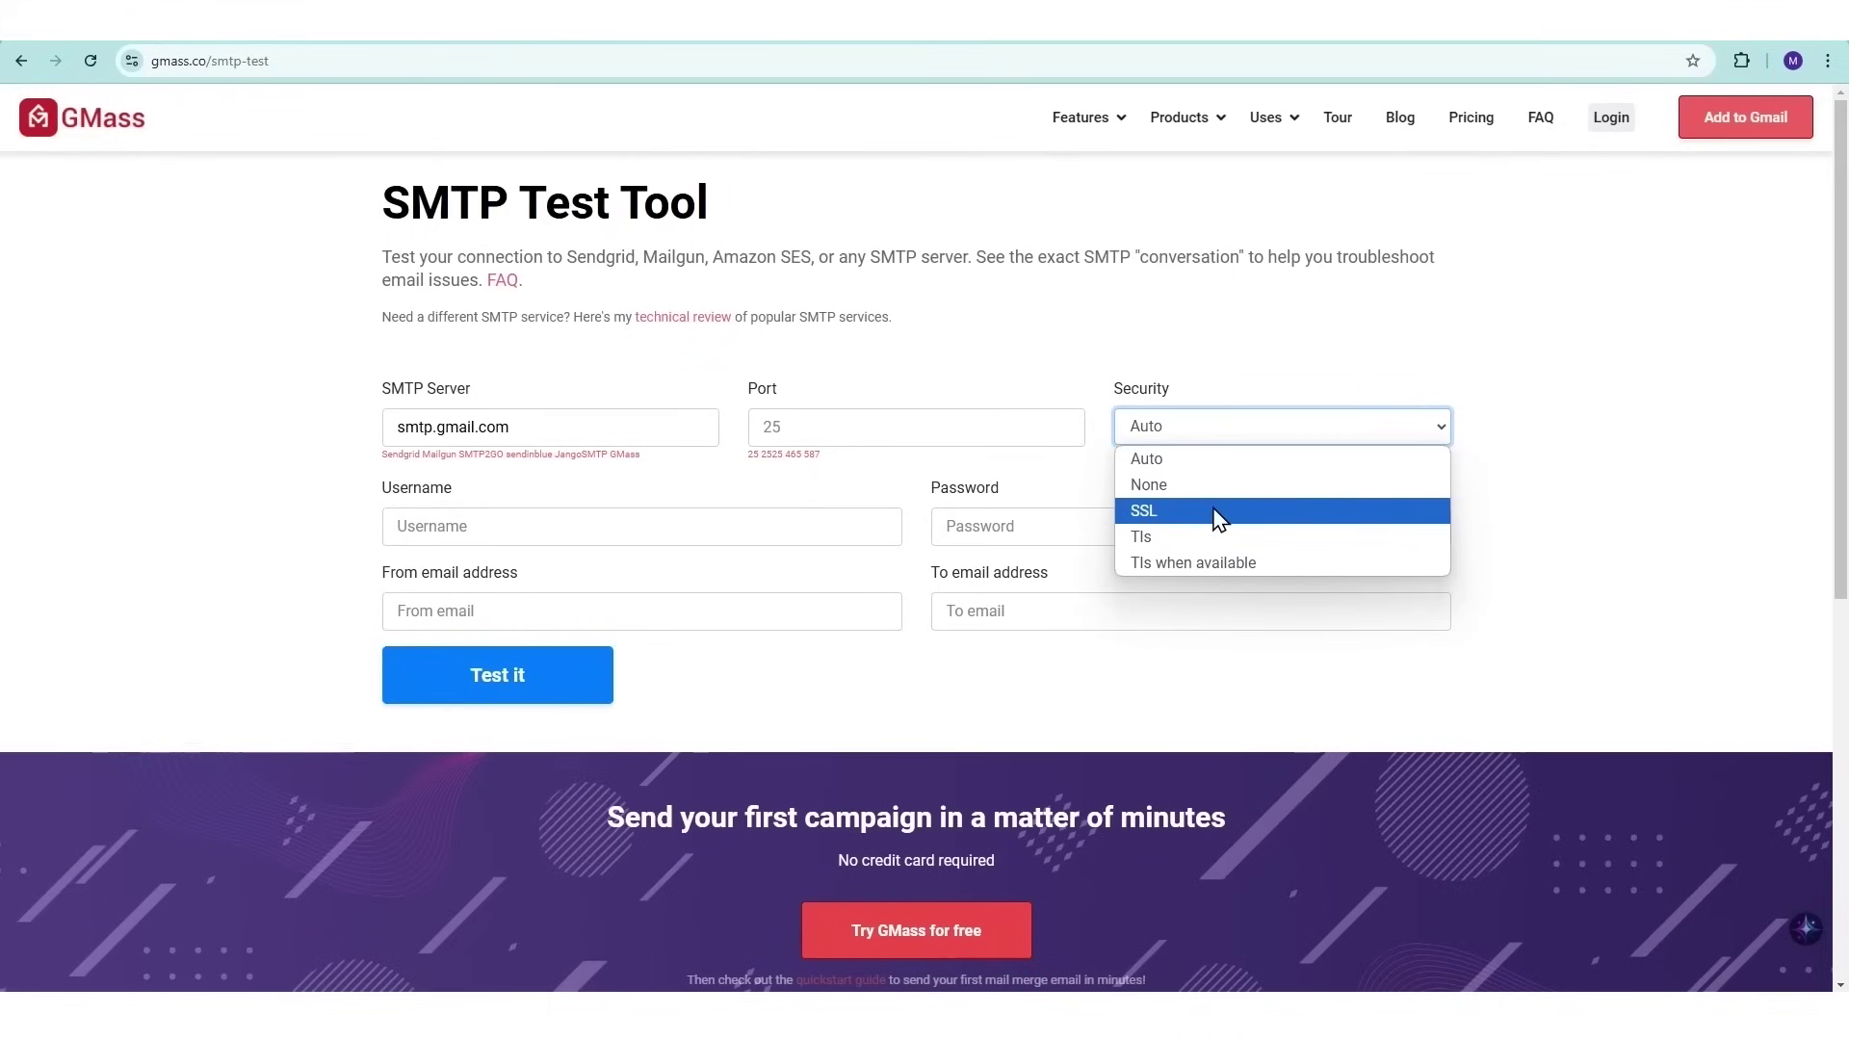
{"action": "left_click", "coordinate": [1164, 516]}
{"action": "left_click", "coordinate": [850, 424]}
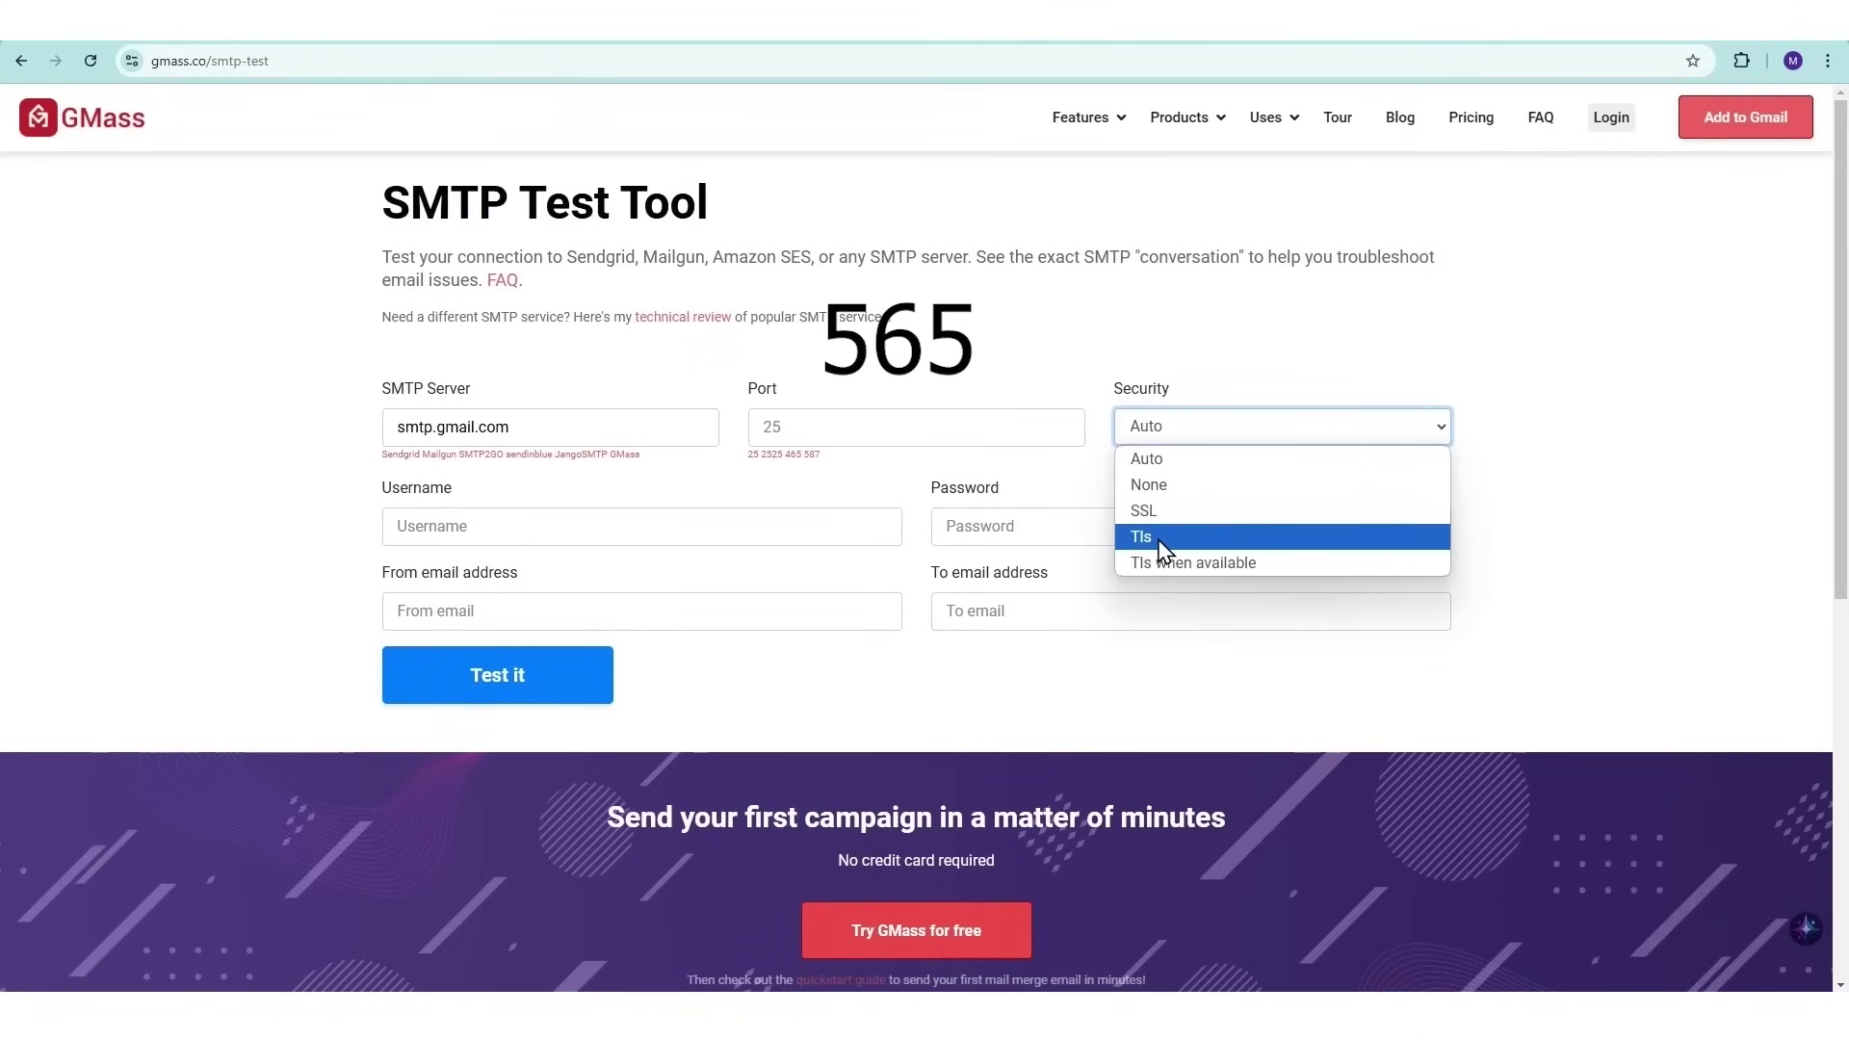
- Fill the Gmail username, pasted app password and recipient address
{"action": "left_click", "coordinate": [553, 536]}
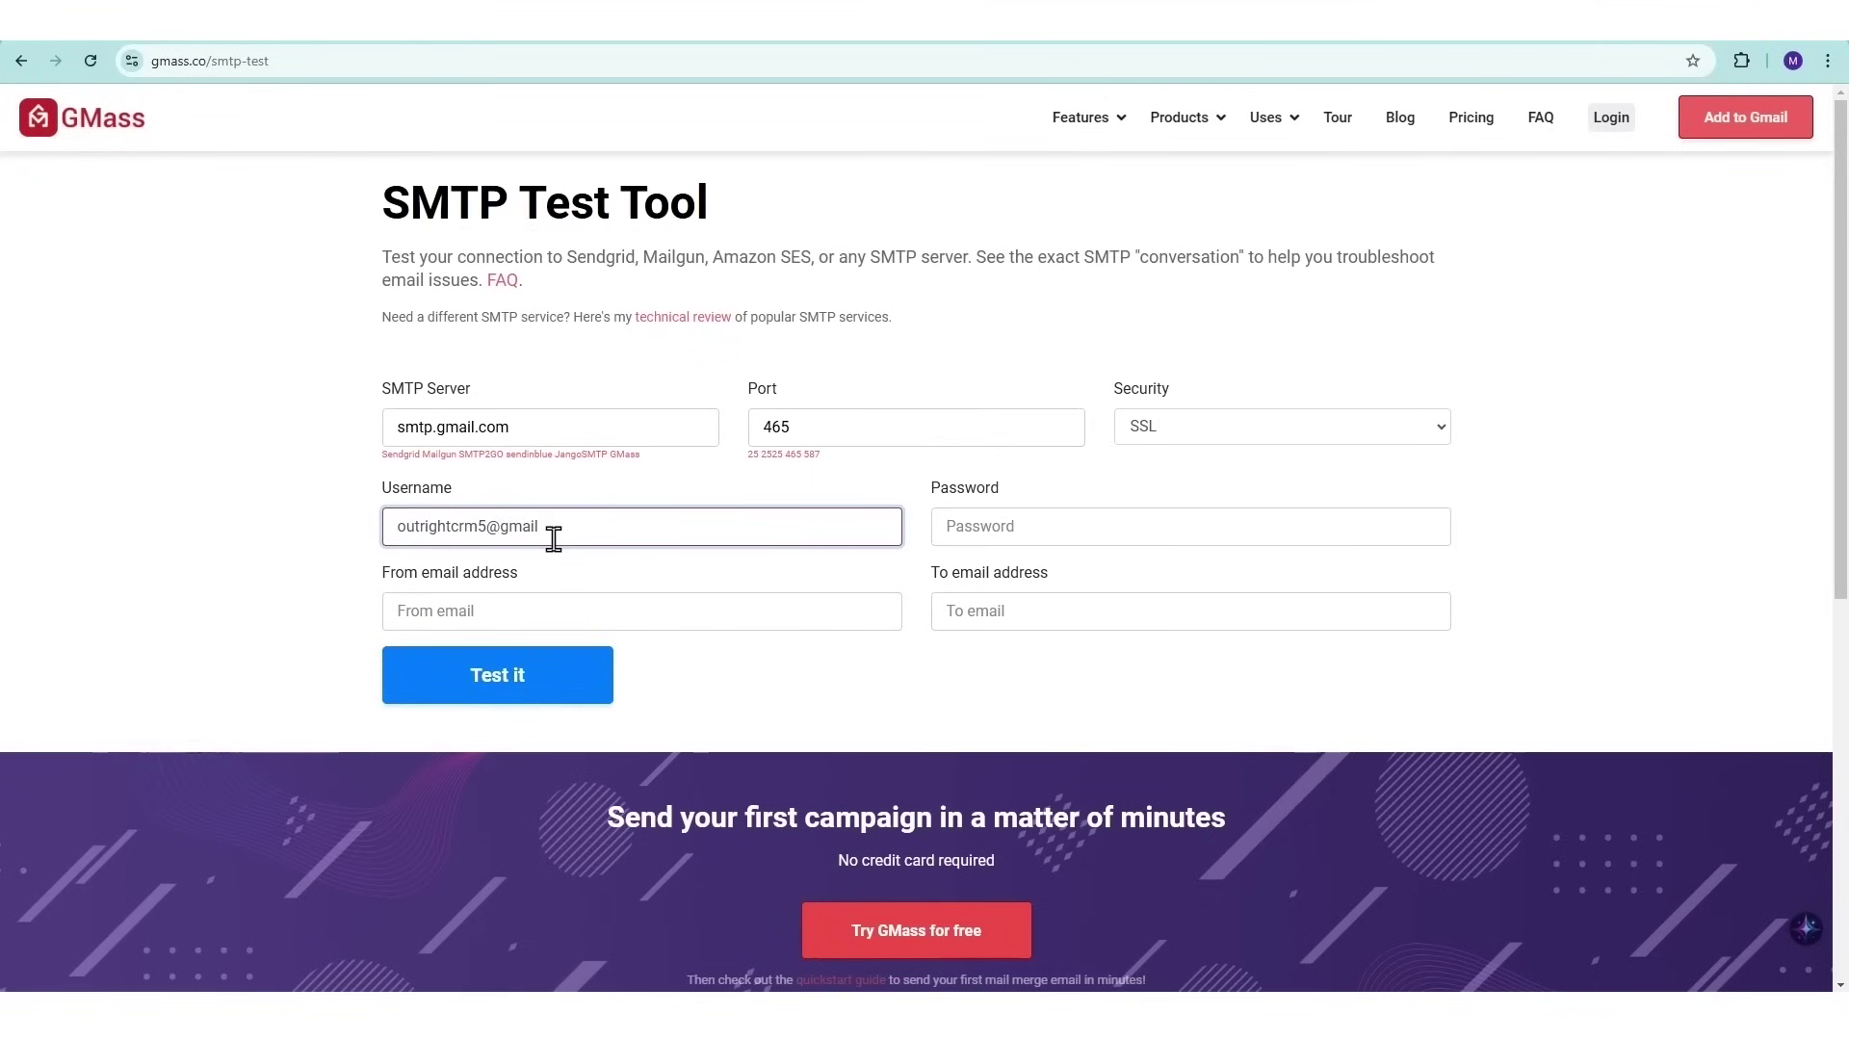
{"action": "left_click", "coordinate": [998, 526]}
{"action": "key", "text": "ctrl+v"}
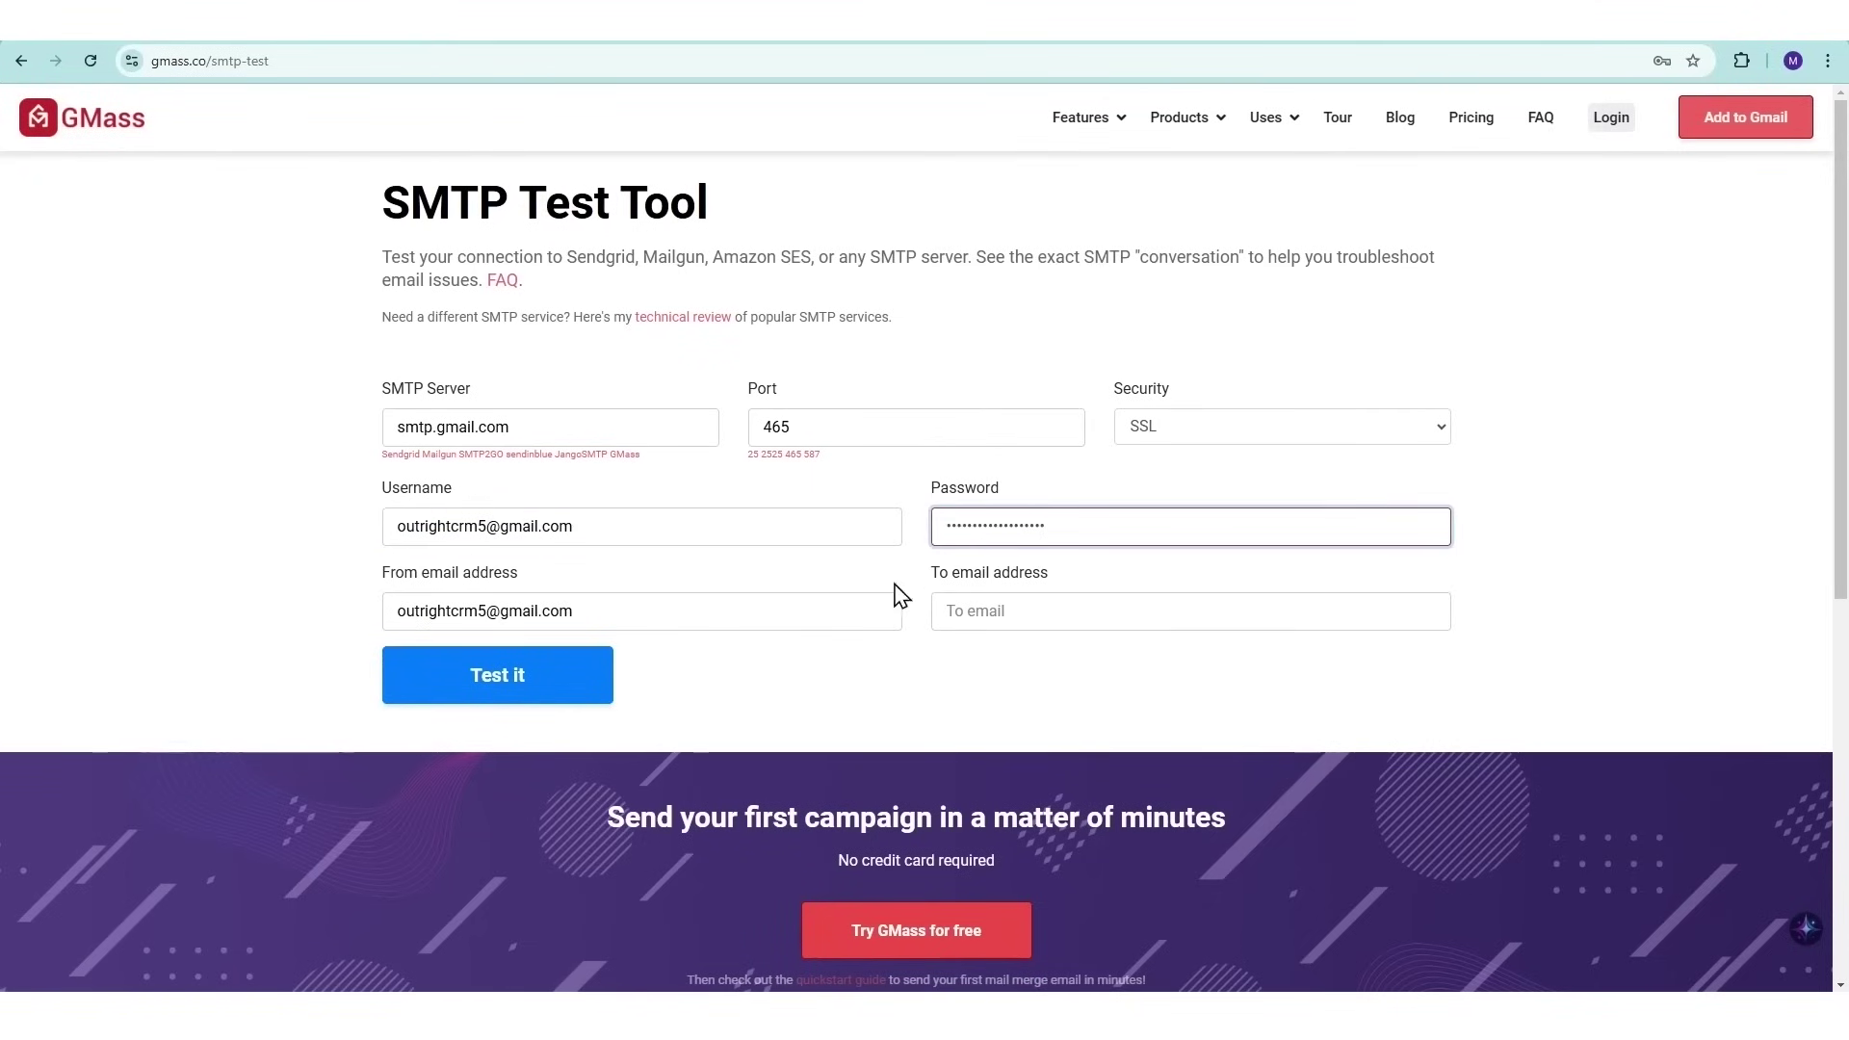
{"action": "left_click", "coordinate": [963, 615]}
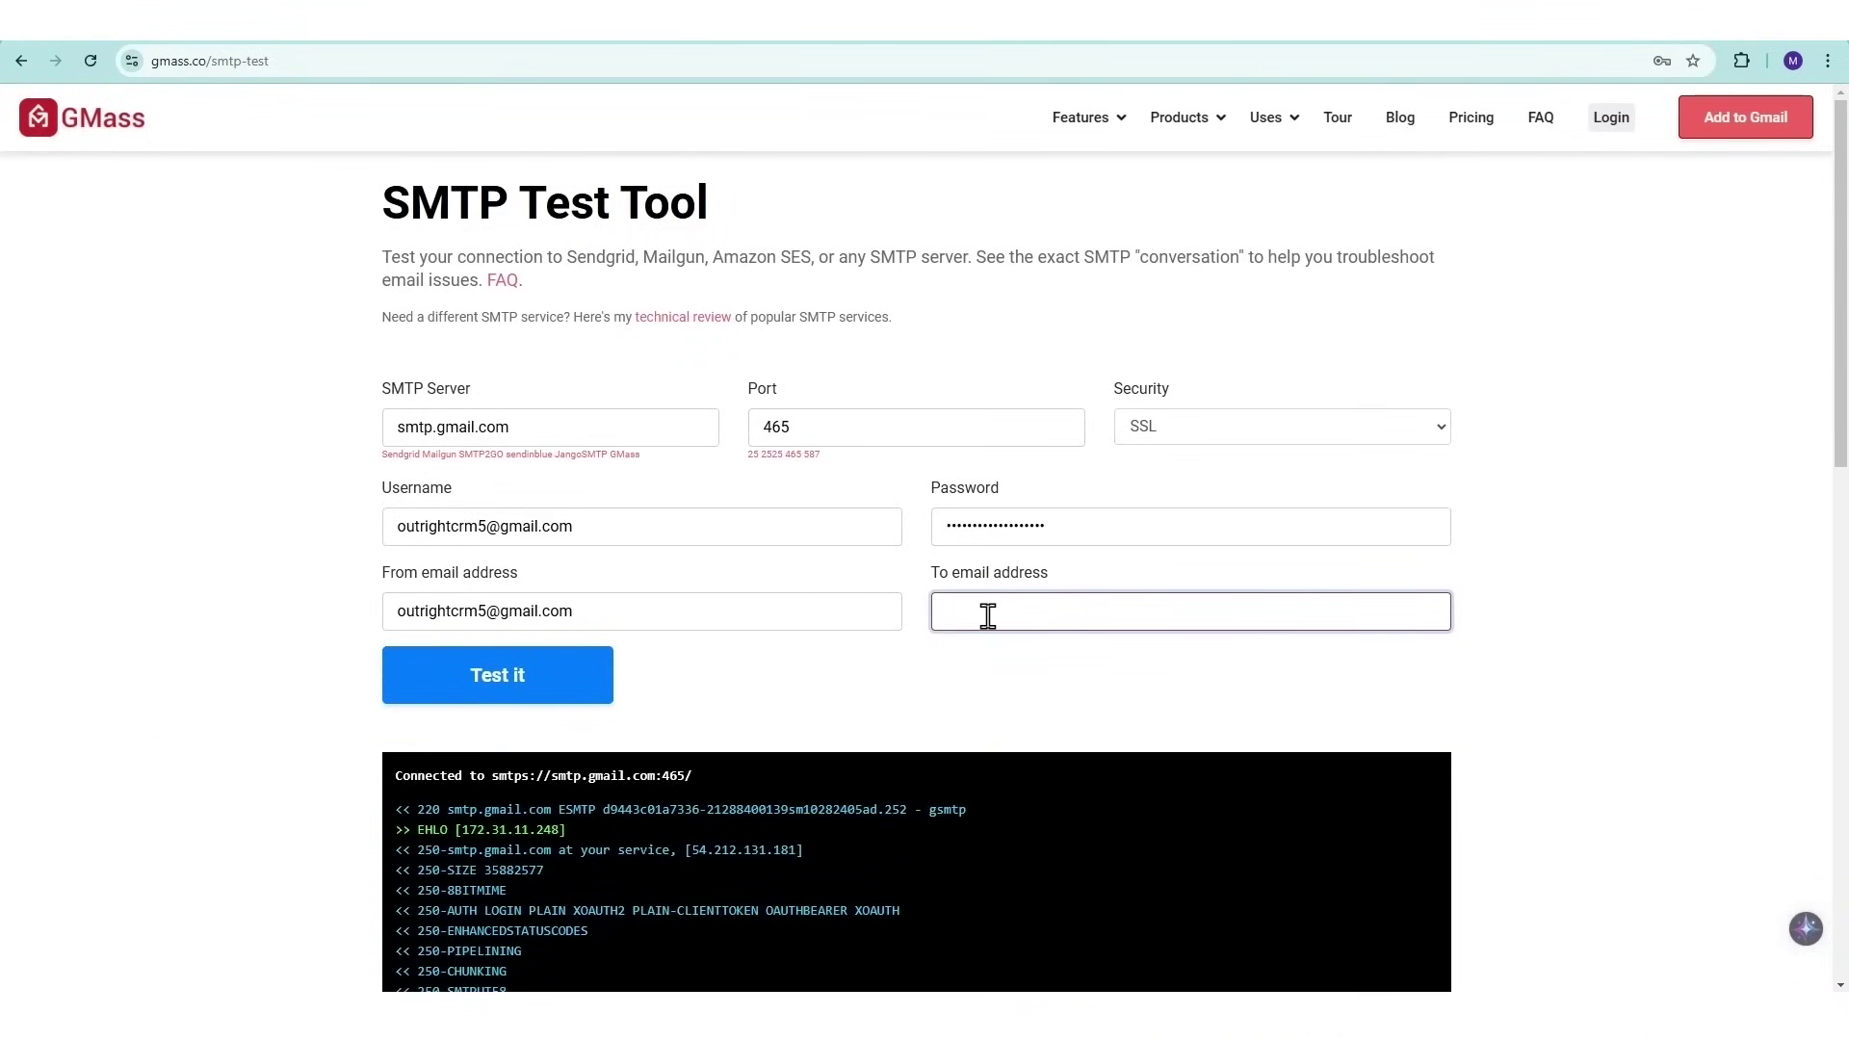
{"action": "key", "text": "ctrl+v"}
- Run the SMTP connection test and review the resulting notification email
{"action": "left_click", "coordinate": [564, 698]}
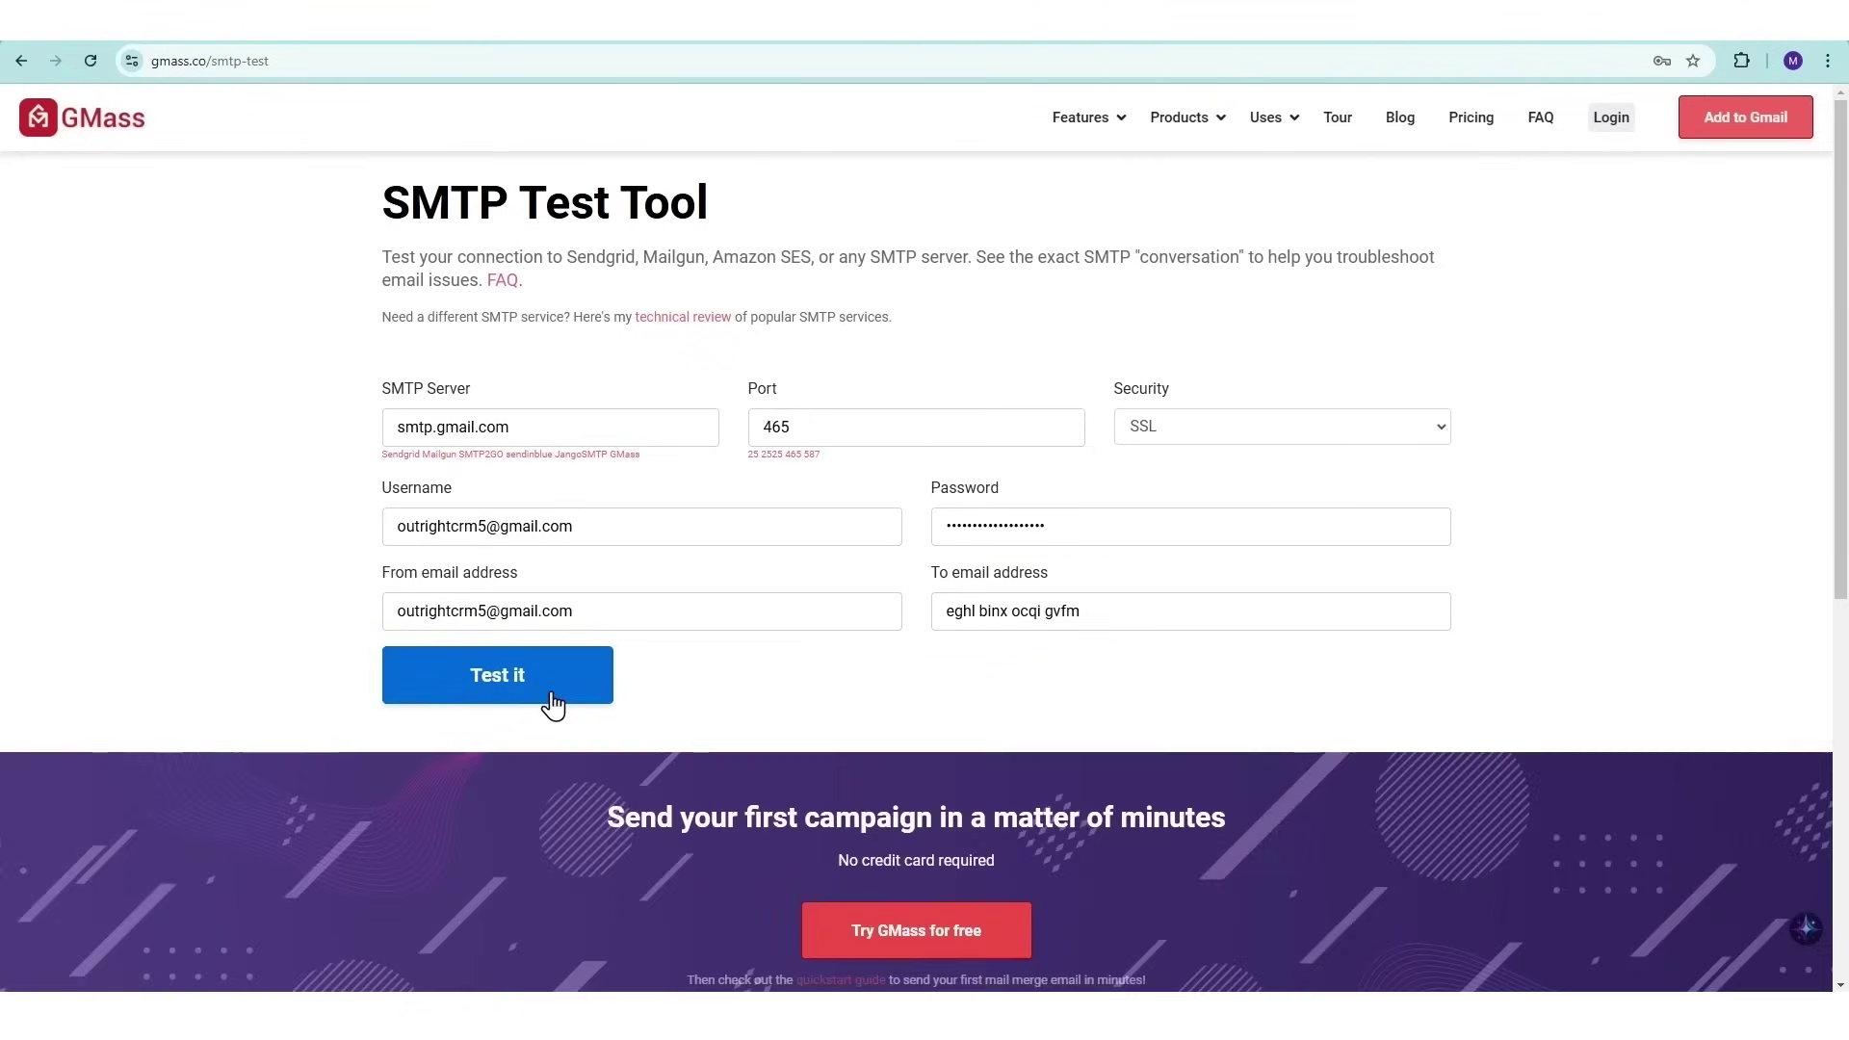
{"action": "left_click", "coordinate": [553, 703]}
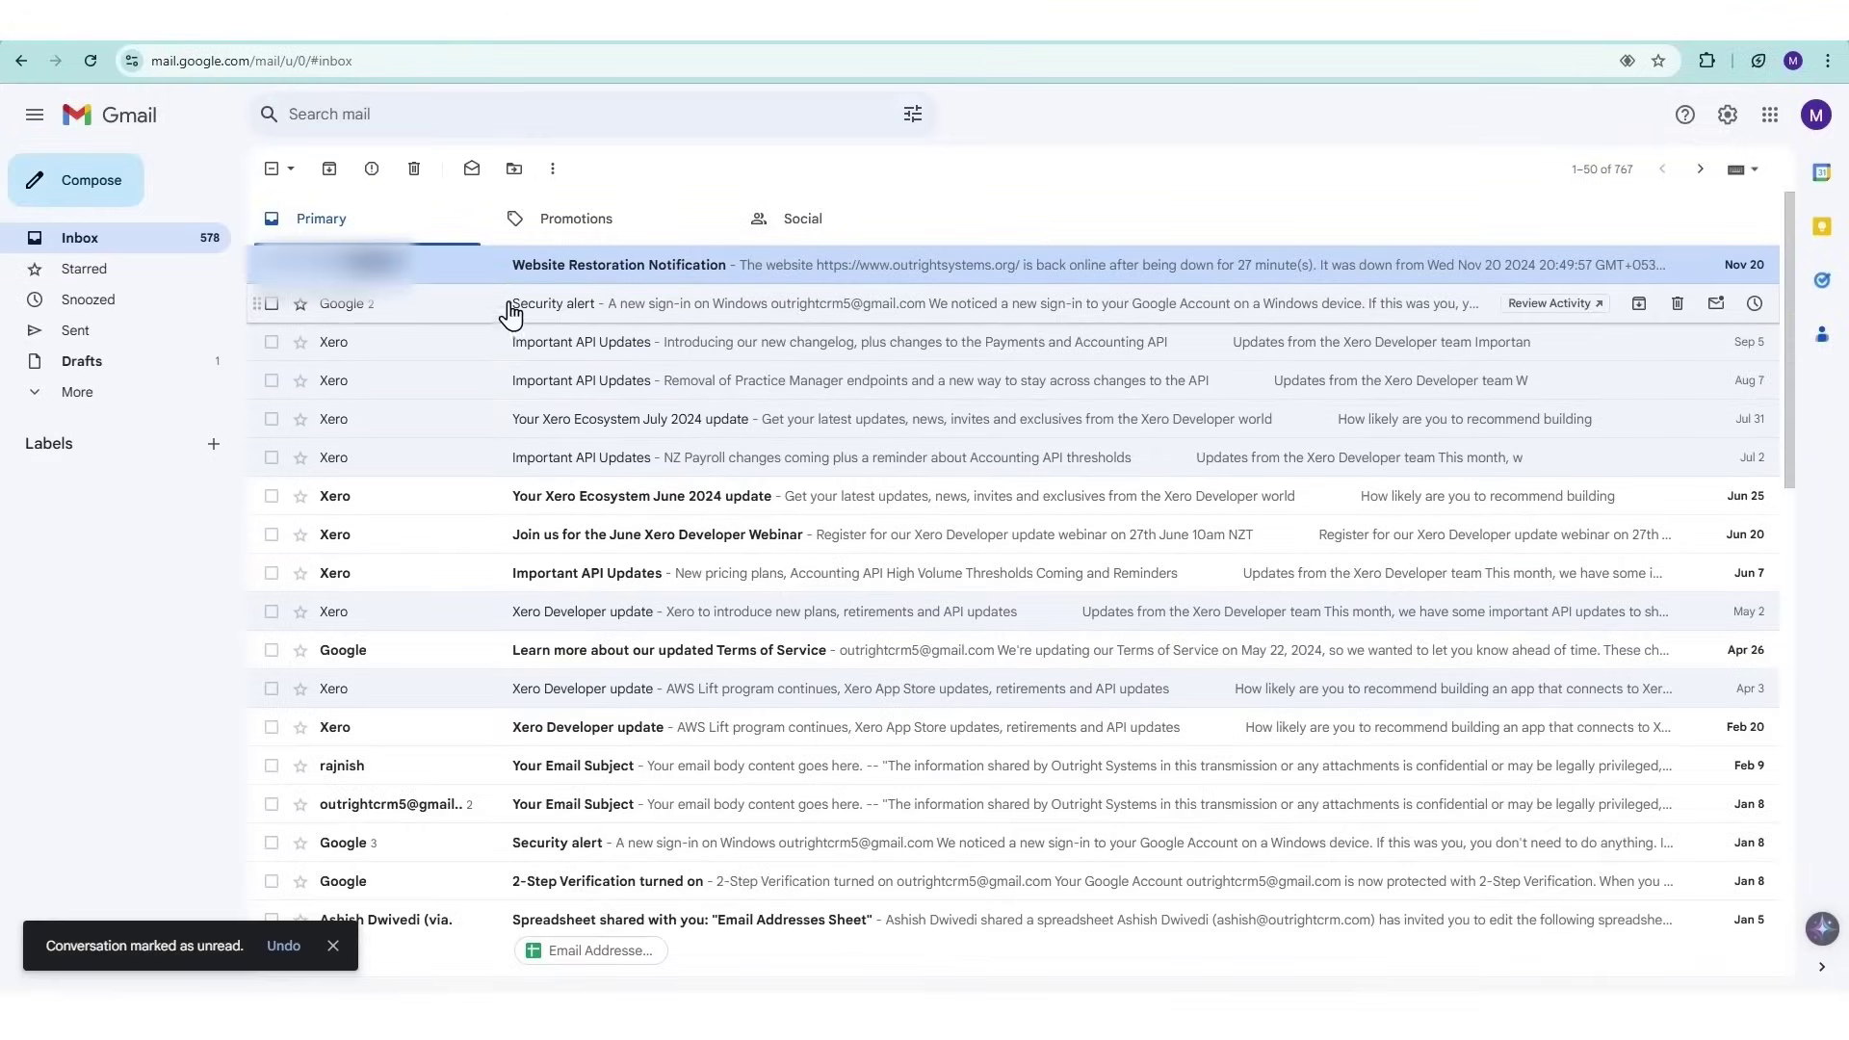
{"action": "left_click", "coordinate": [653, 279]}
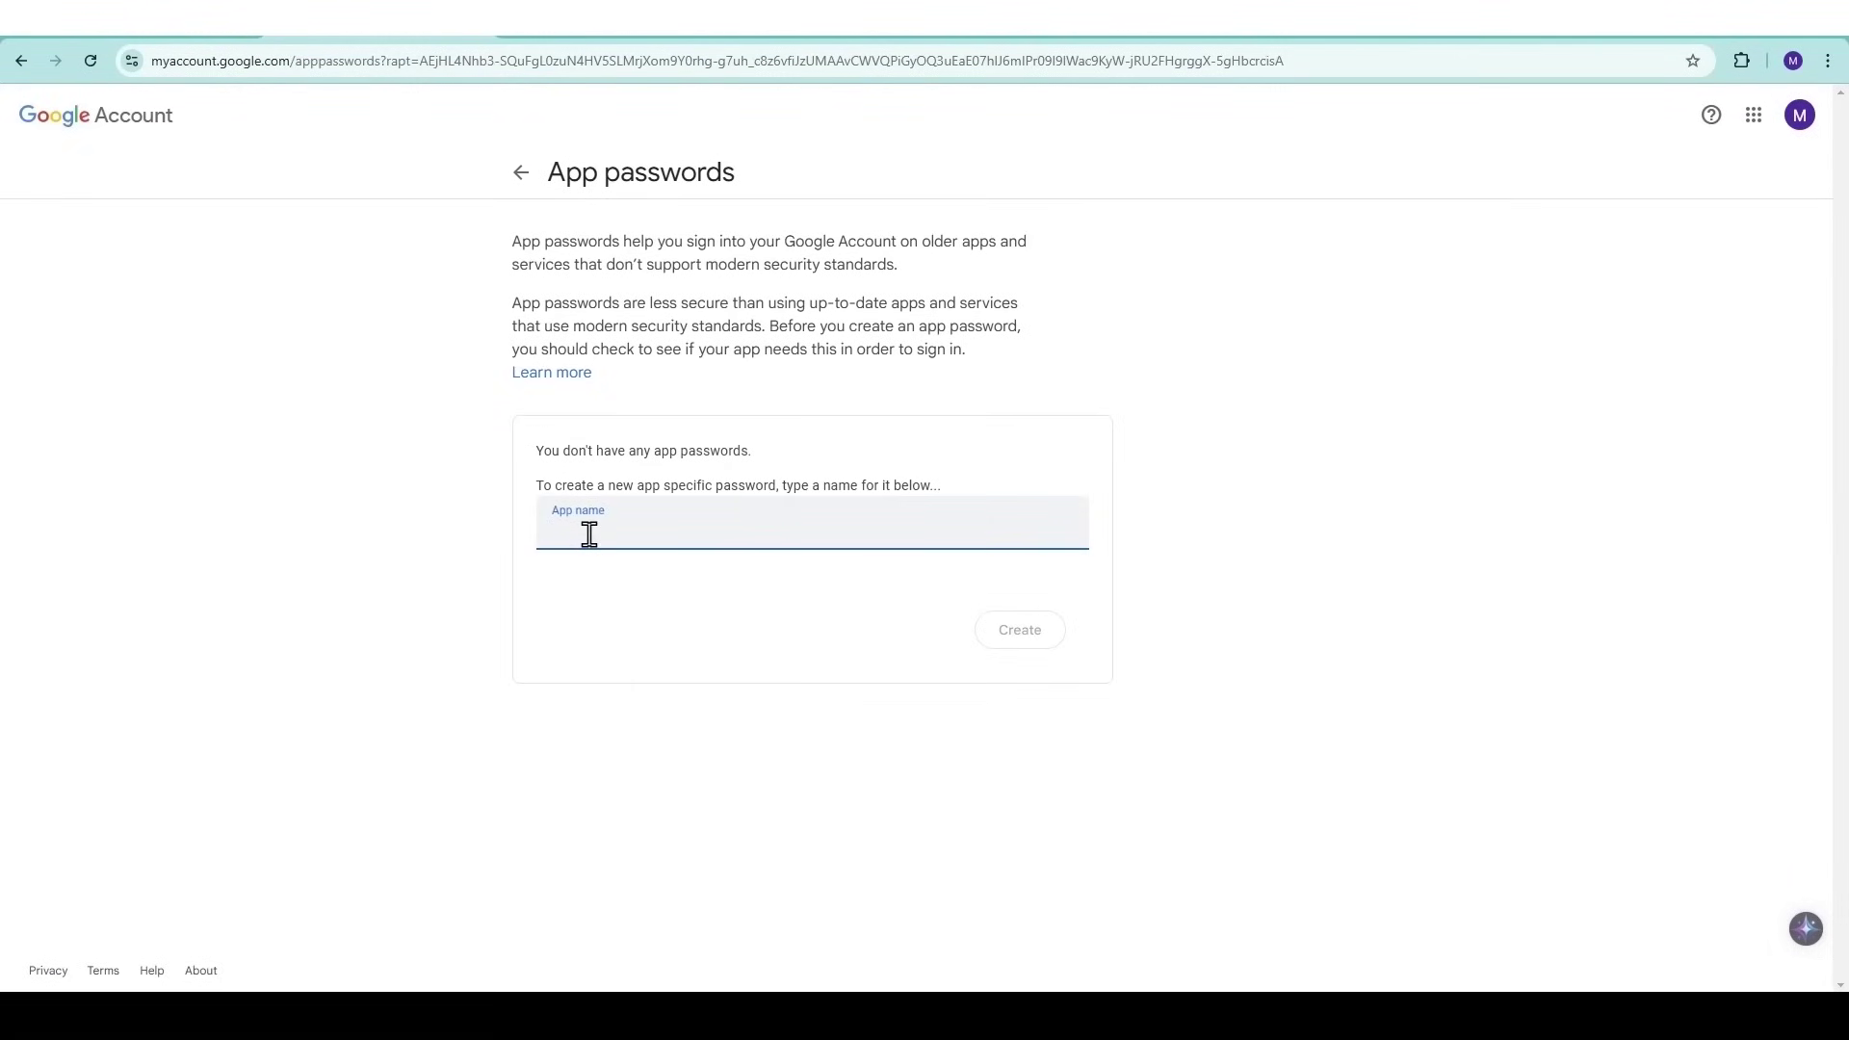
{"action": "type", "text": "OutRight"}
- Generate the OutRight app password and display its 16-character code
{"action": "left_click", "coordinate": [1001, 632]}
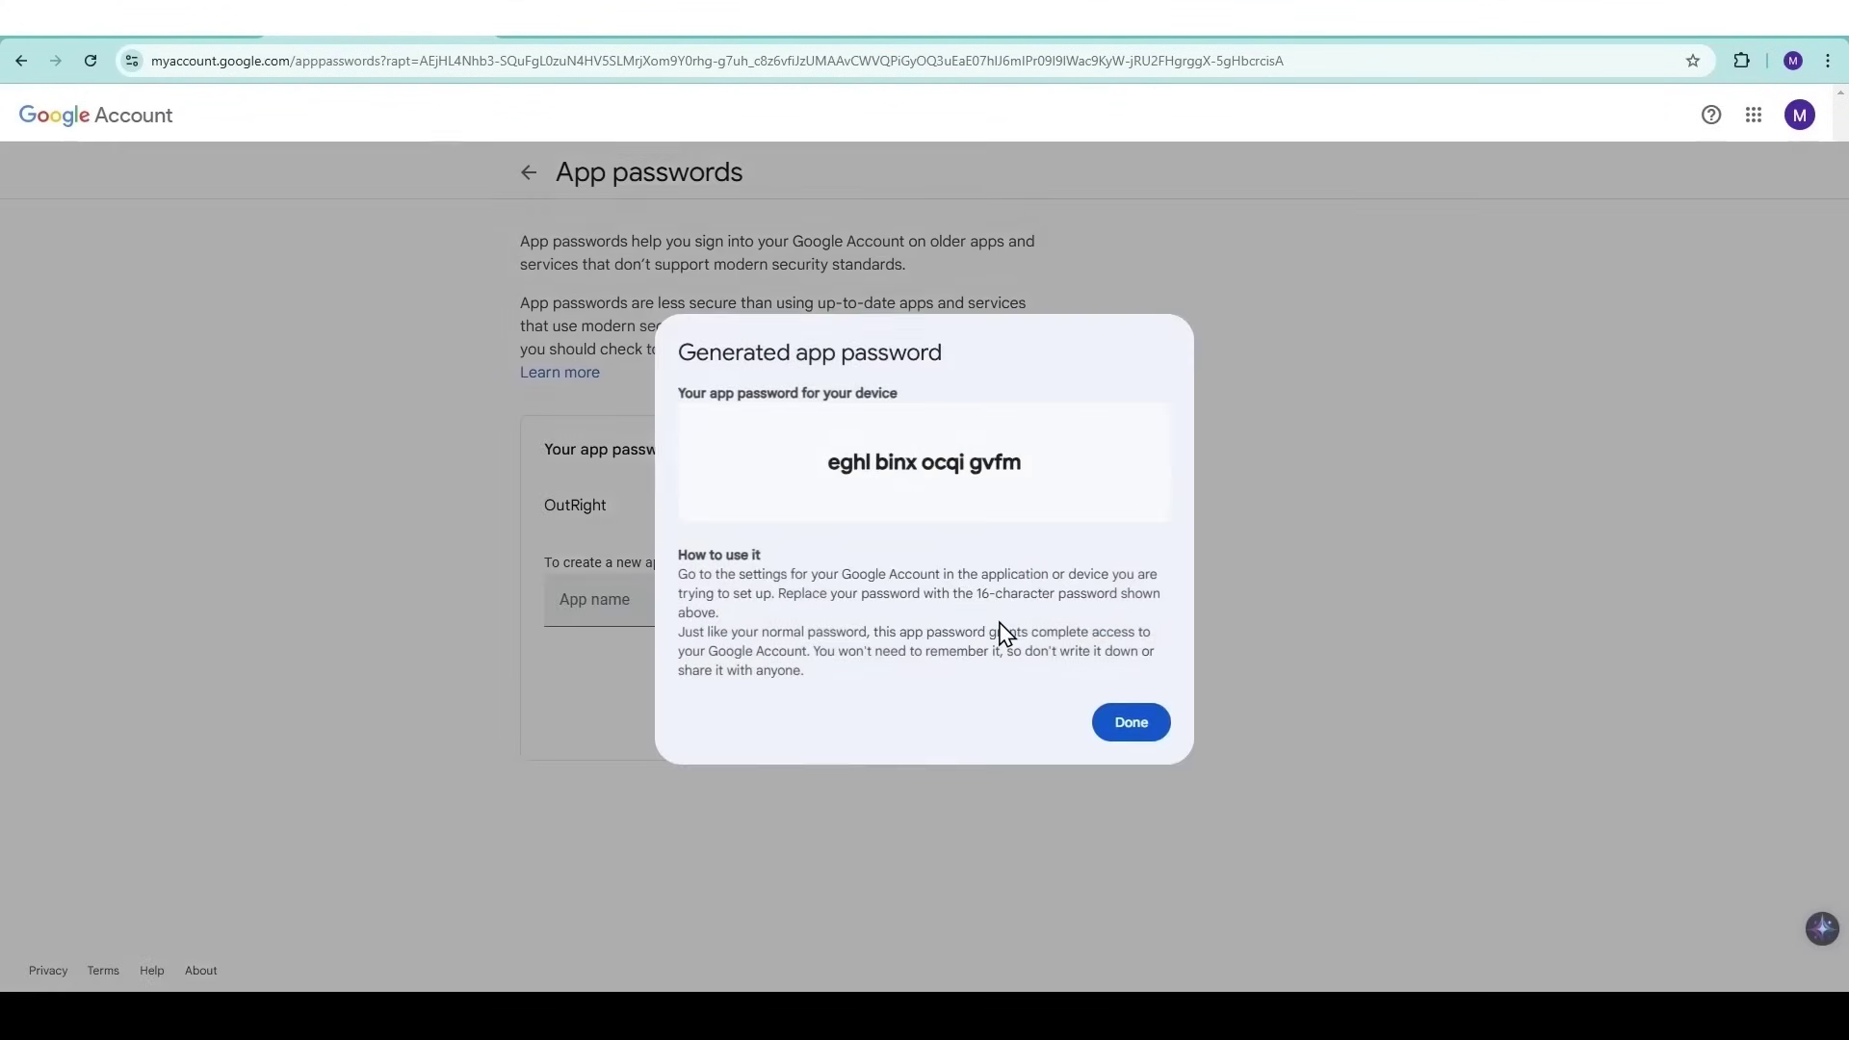